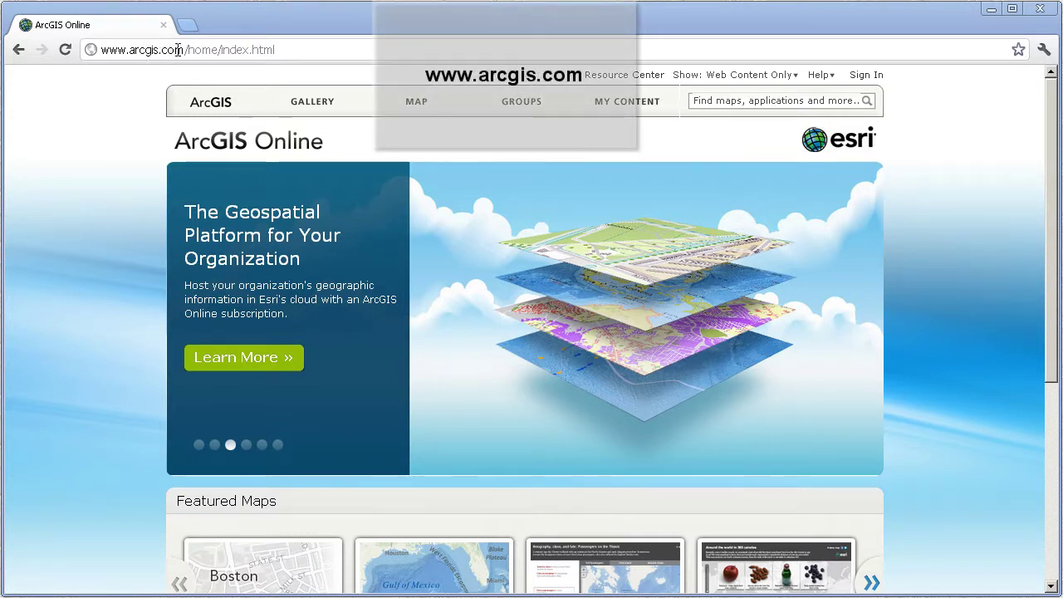
# Search all ArcGIS Online content for "world bank population".
pyautogui.click(788, 99)
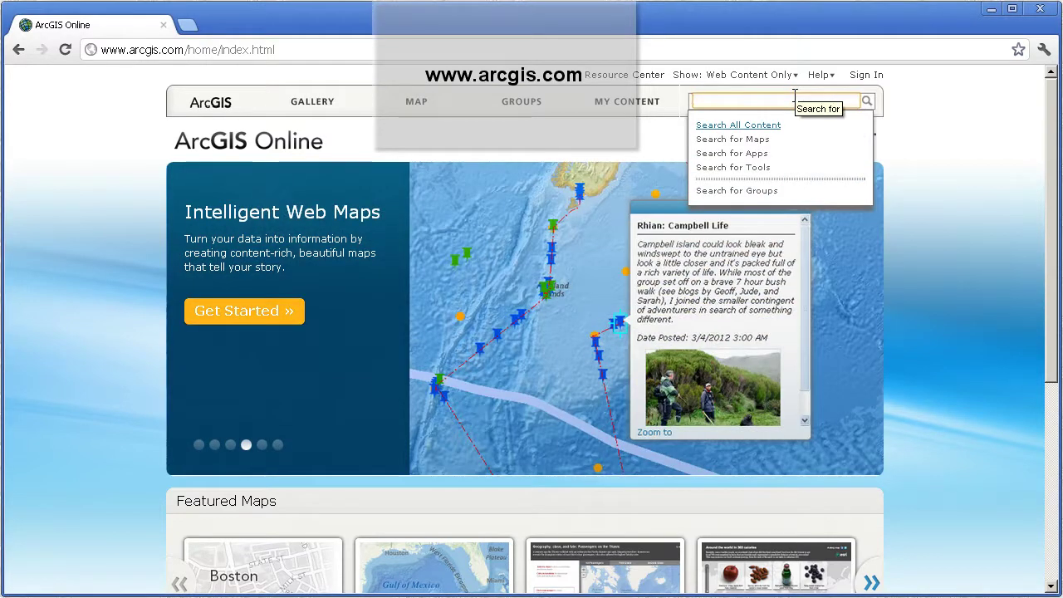
pyautogui.write('world bank populatio')
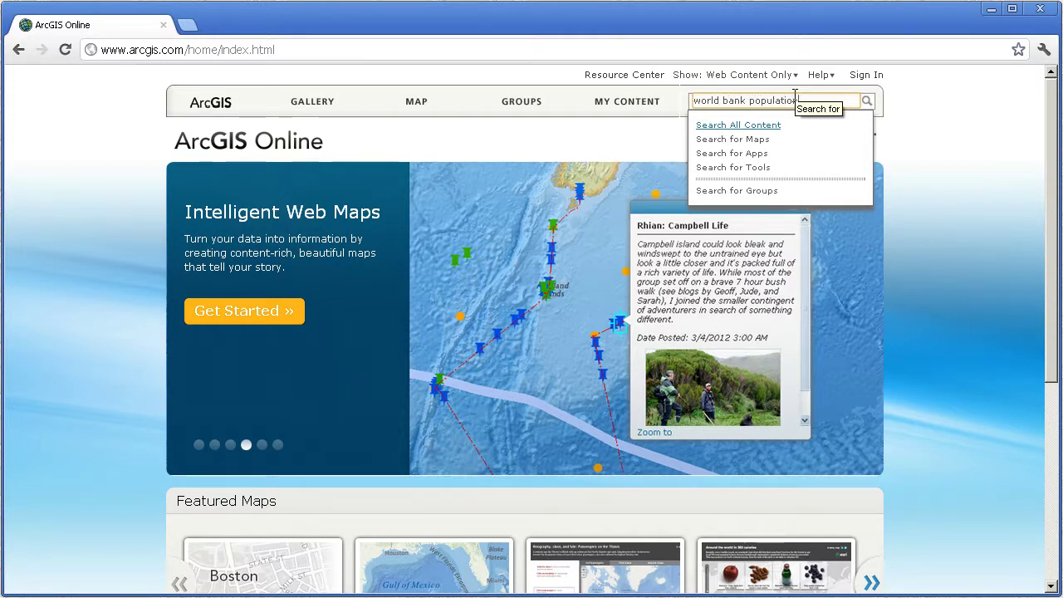
pyautogui.press('Return')
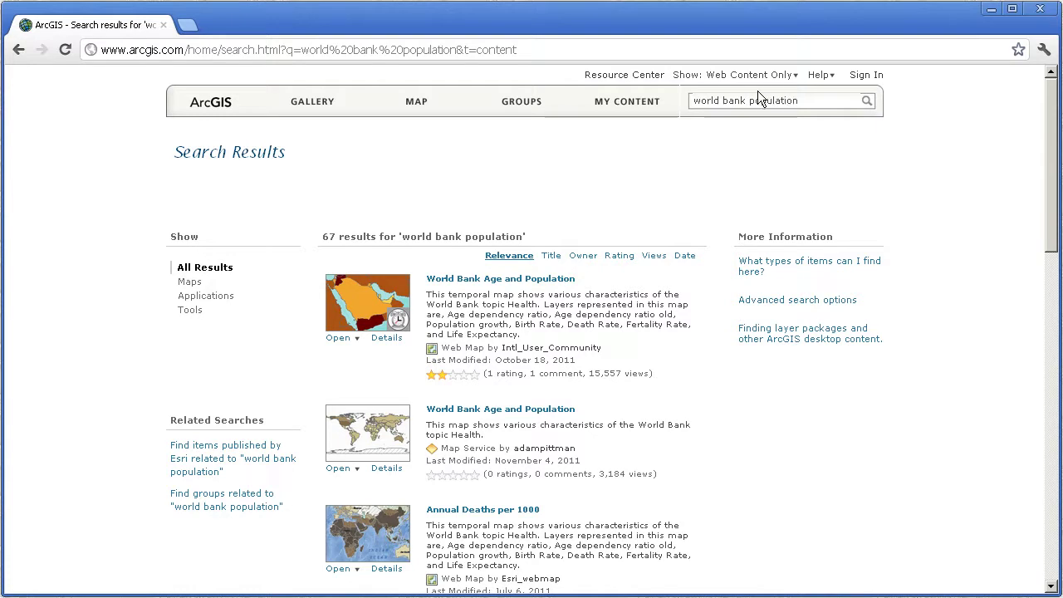
# Open the World Bank Age and Population web map by Intl_User_Community in the ArcGIS.com map viewer, discarding the current map's unsaved changes.
pyautogui.click(357, 339)
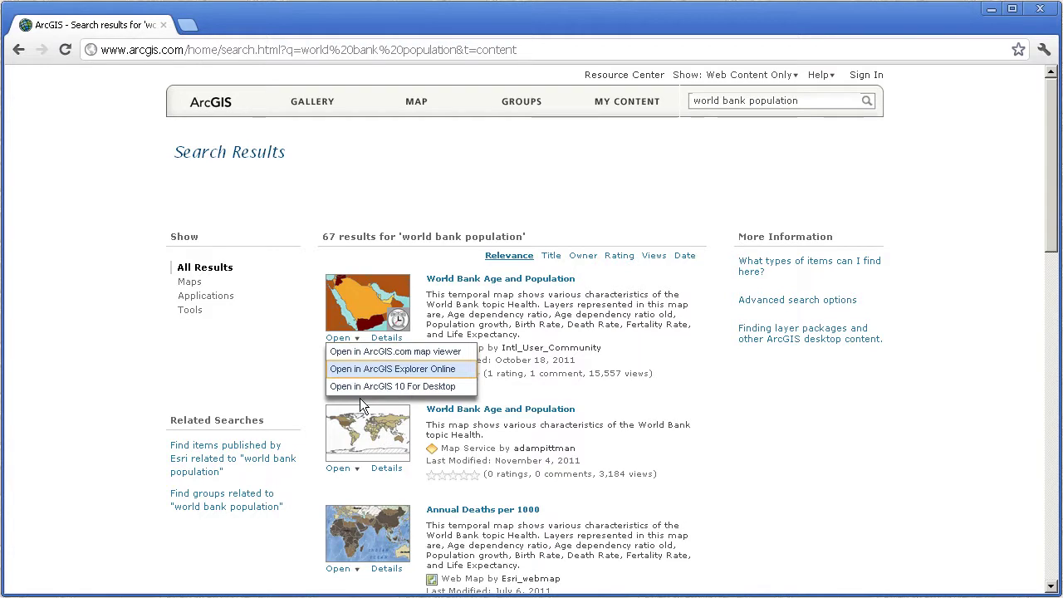
pyautogui.click(358, 353)
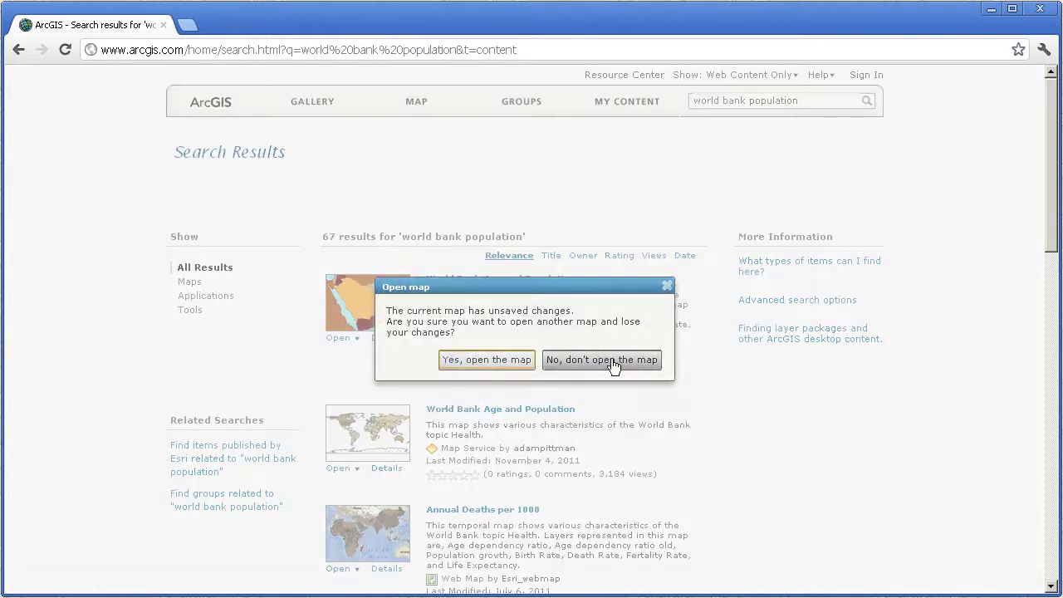
pyautogui.click(508, 361)
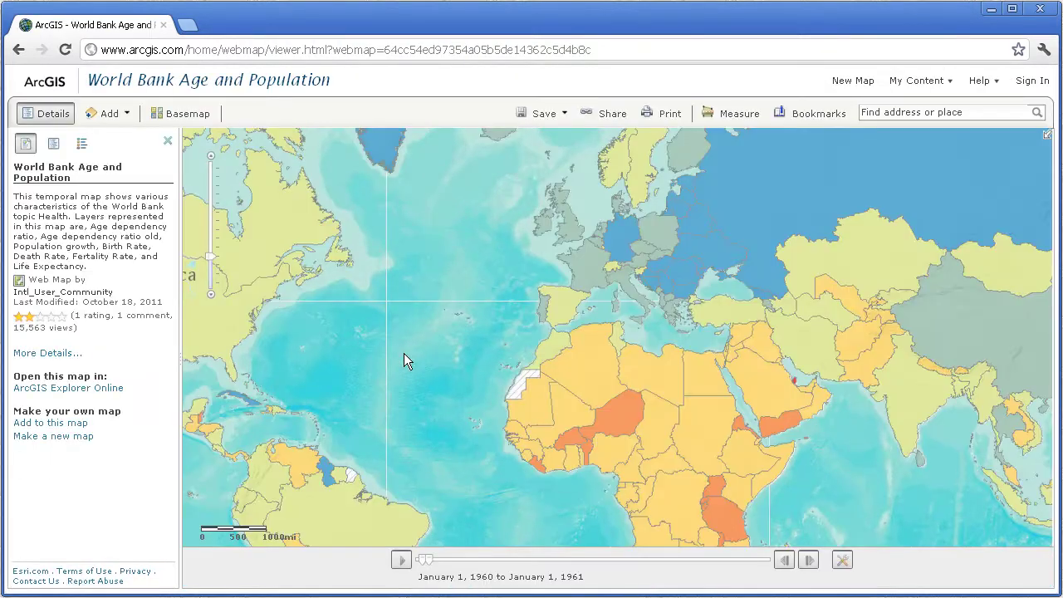
pyautogui.moveTo(439, 349); pyautogui.dragTo(531, 337)
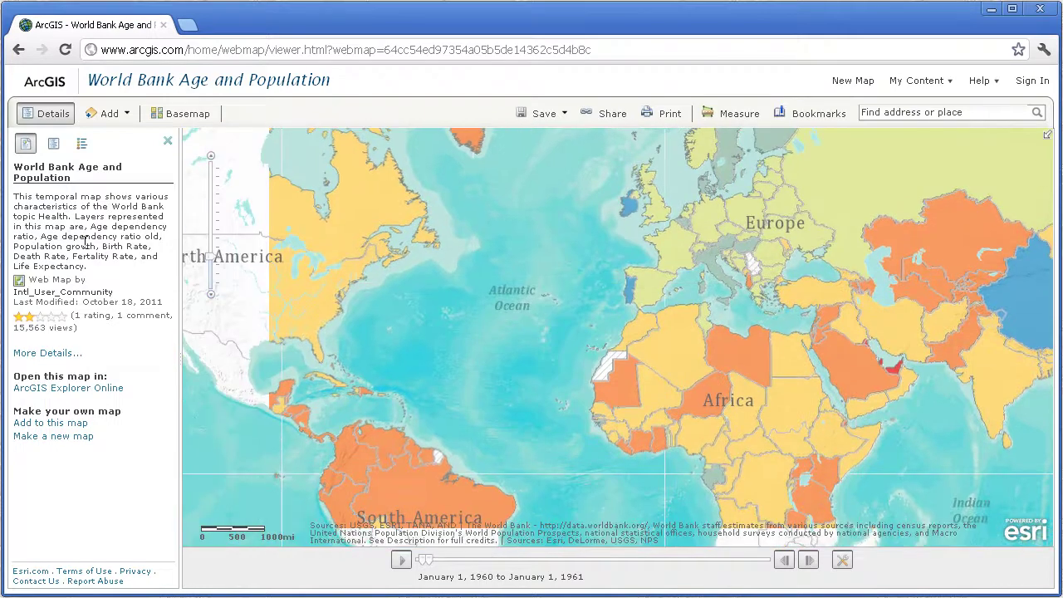
# Show the legend for the annual population growth layer and look over the Americas and Africa.
pyautogui.click(81, 146)
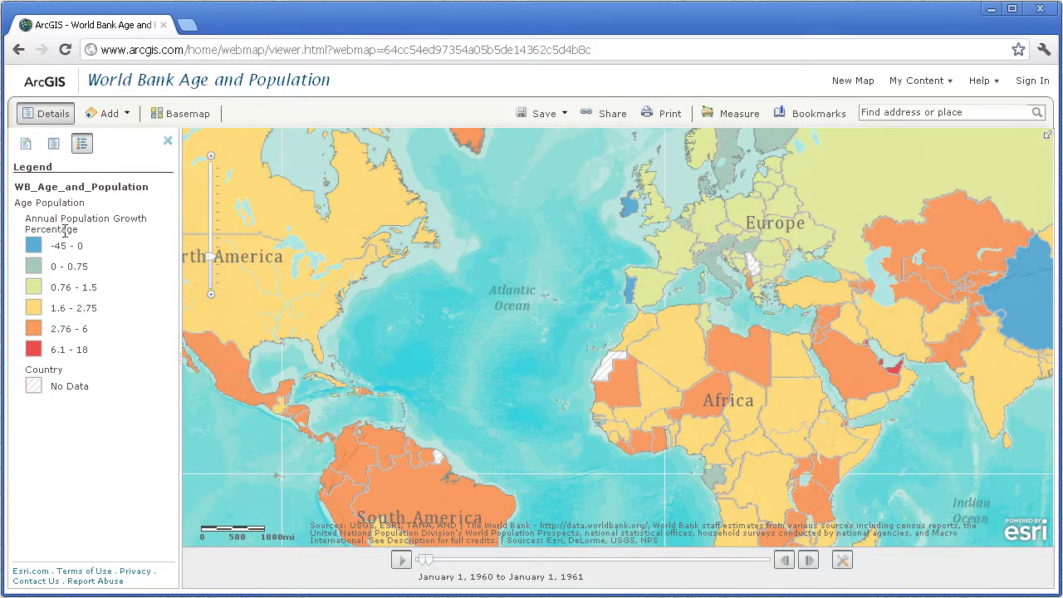
pyautogui.moveTo(317, 330); pyautogui.dragTo(402, 240)
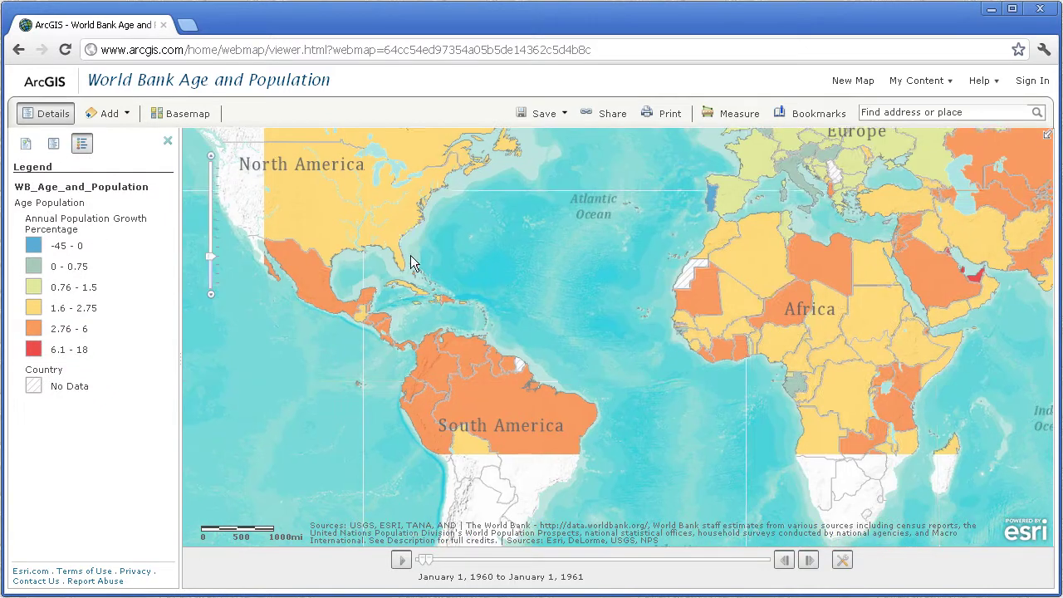
pyautogui.moveTo(655, 366); pyautogui.dragTo(471, 384)
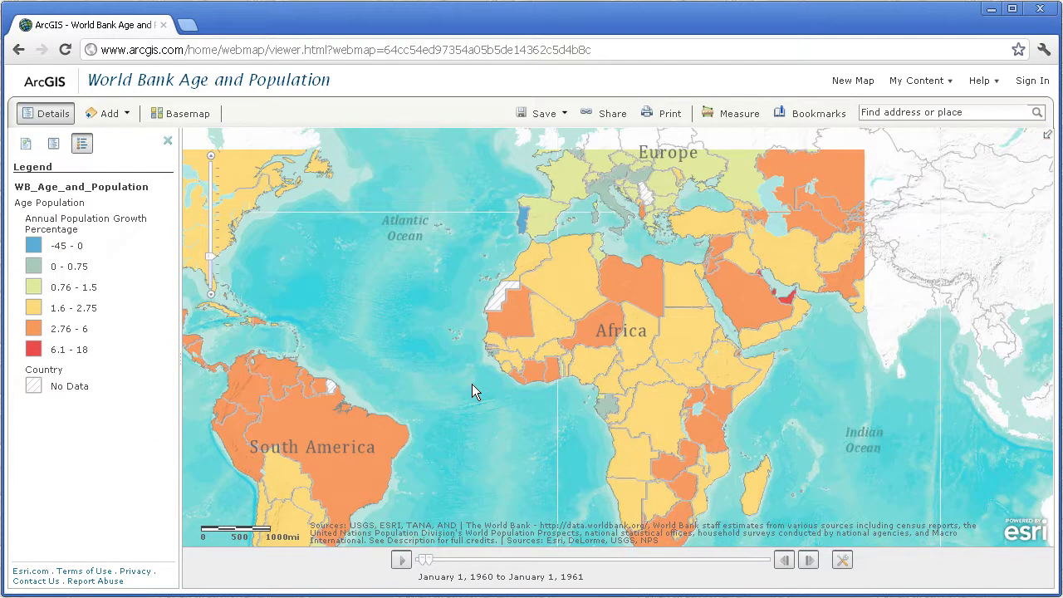
# Check Libya's annual population growth records on the map and close its pop-up.
pyautogui.click(643, 298)
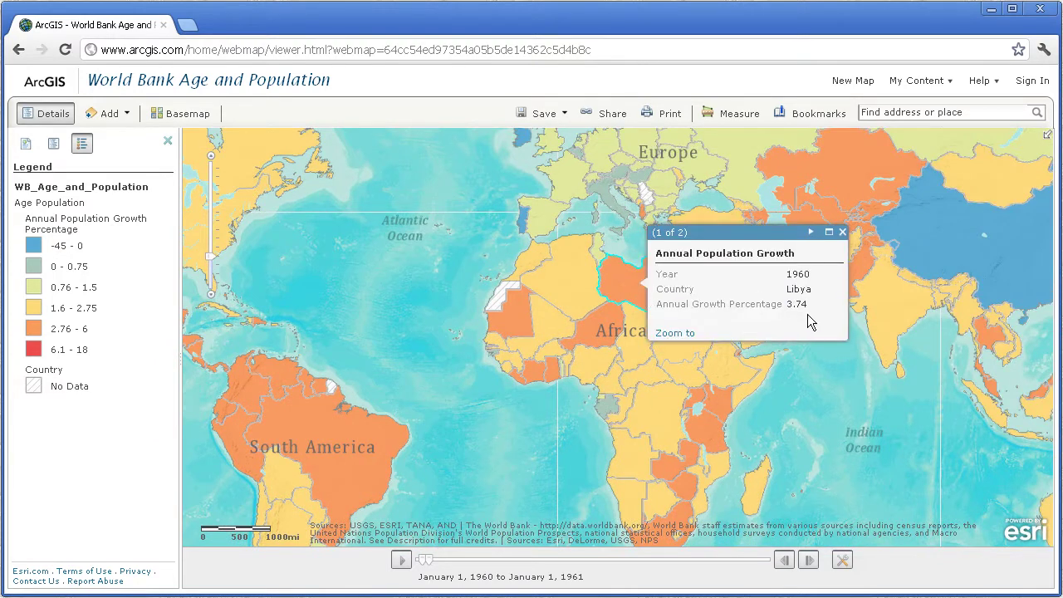
pyautogui.click(810, 235)
pyautogui.click(842, 234)
# Stretch the map's time span to cover 1960 to 2010 and examine growth across Europe, Africa and Asia.
pyautogui.moveTo(432, 561); pyautogui.dragTo(764, 584)
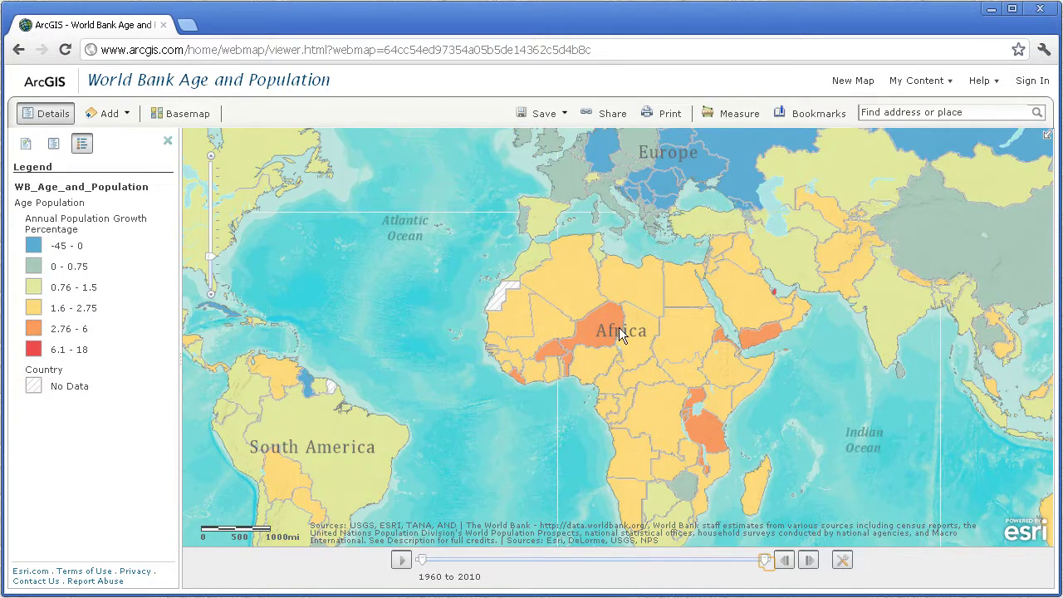
pyautogui.moveTo(623, 332); pyautogui.dragTo(611, 423)
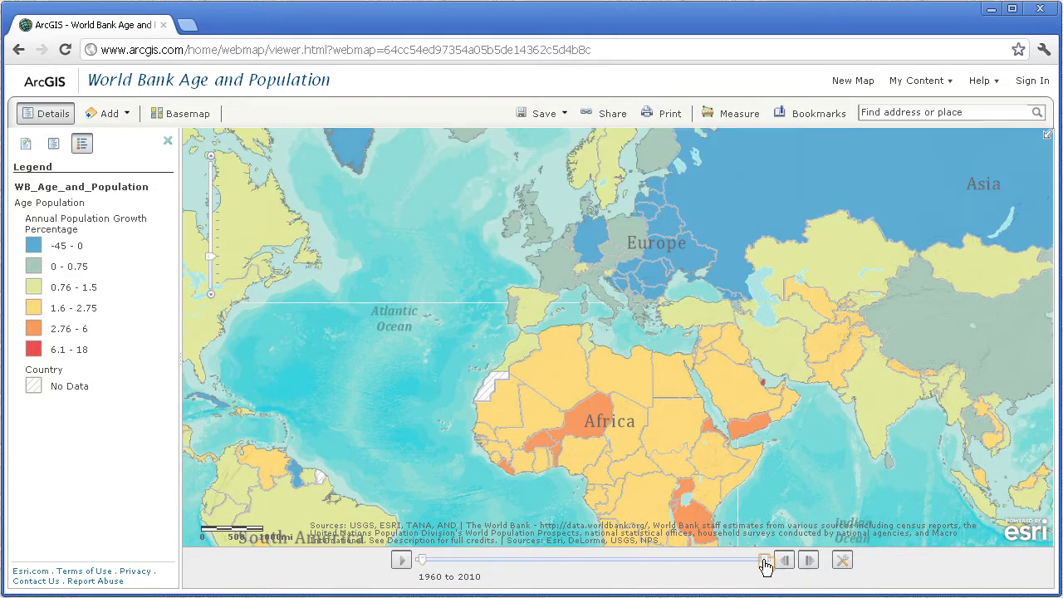
pyautogui.moveTo(764, 400); pyautogui.dragTo(640, 395)
pyautogui.moveTo(508, 397); pyautogui.dragTo(650, 369)
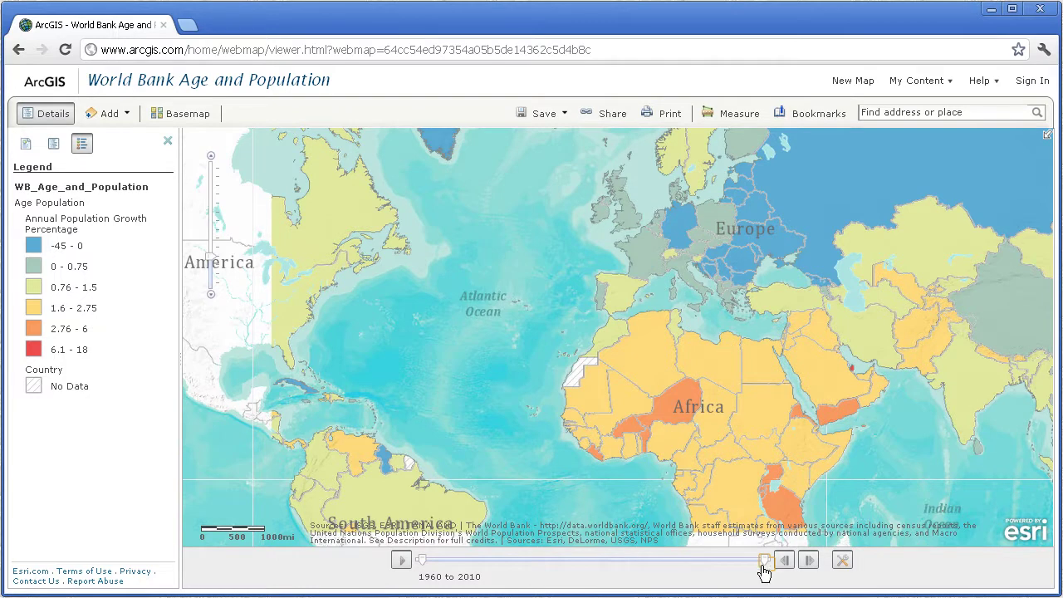
# Return the time span to January 1, 1960 to January 1, 1961 and compare growth across Africa and Asia.
pyautogui.moveTo(765, 561); pyautogui.dragTo(454, 574)
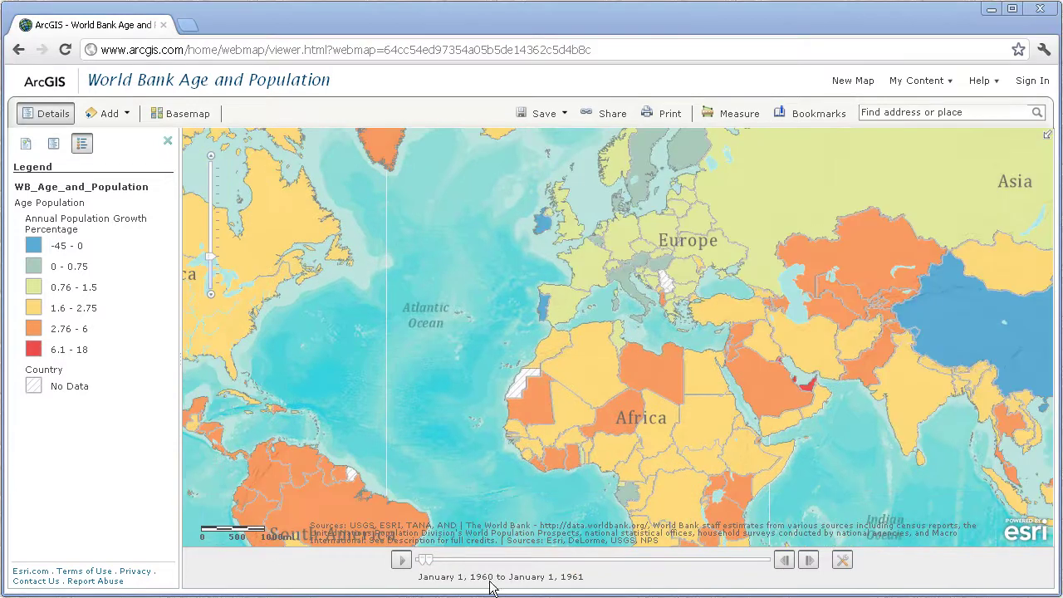
pyautogui.moveTo(753, 402); pyautogui.dragTo(591, 382)
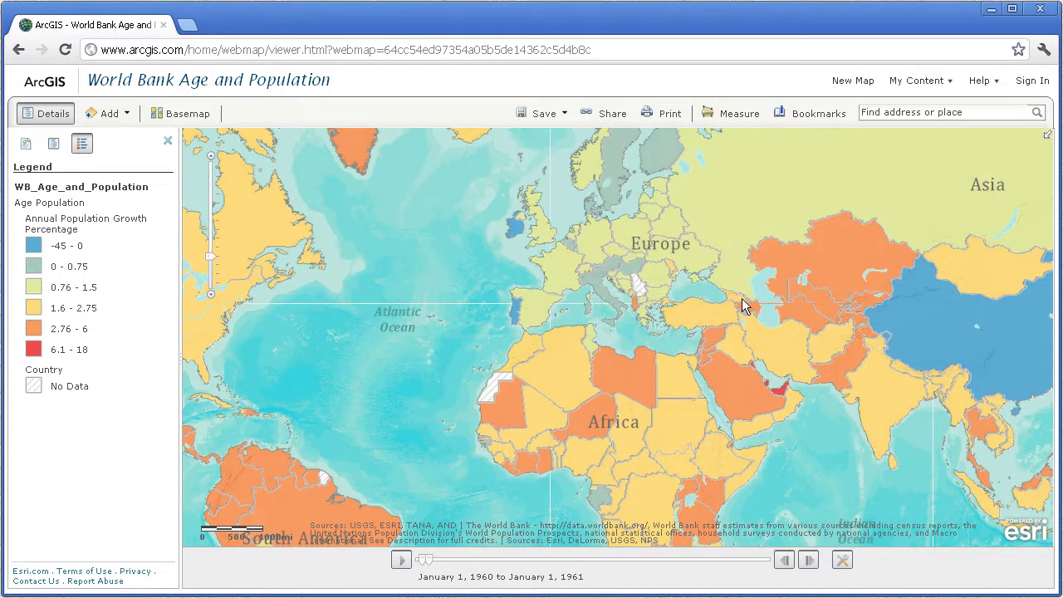
pyautogui.moveTo(745, 302); pyautogui.dragTo(605, 273)
pyautogui.moveTo(711, 375); pyautogui.dragTo(809, 274)
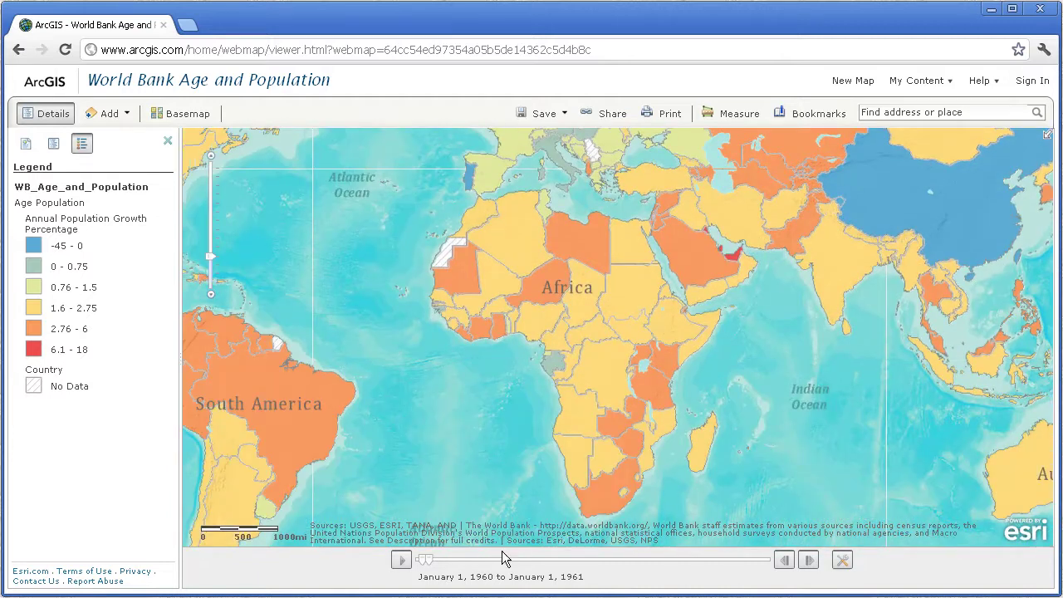
# Extend the displayed period again to 1960 to 2010 and examine the growth pattern in Europe and Africa.
pyautogui.moveTo(427, 562); pyautogui.dragTo(765, 562)
pyautogui.moveTo(676, 266); pyautogui.dragTo(684, 378)
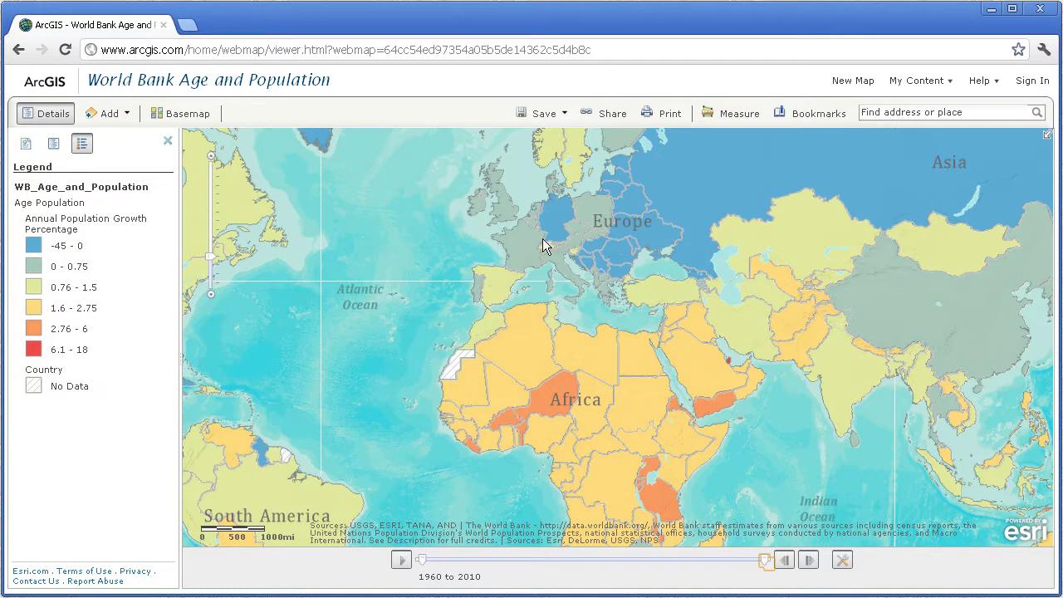
pyautogui.moveTo(614, 421); pyautogui.dragTo(629, 319)
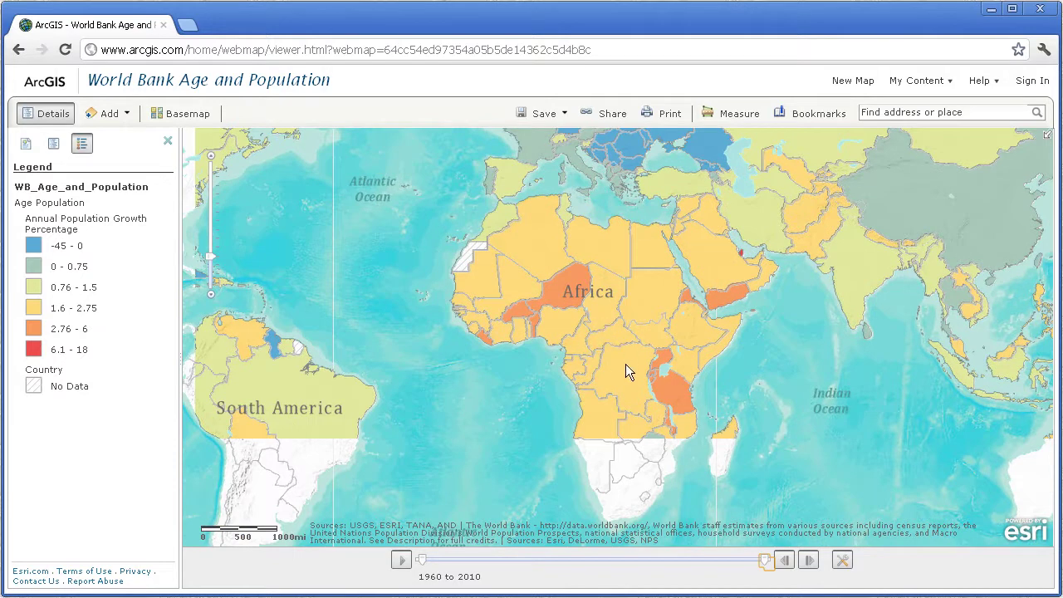
pyautogui.moveTo(705, 284); pyautogui.dragTo(663, 340)
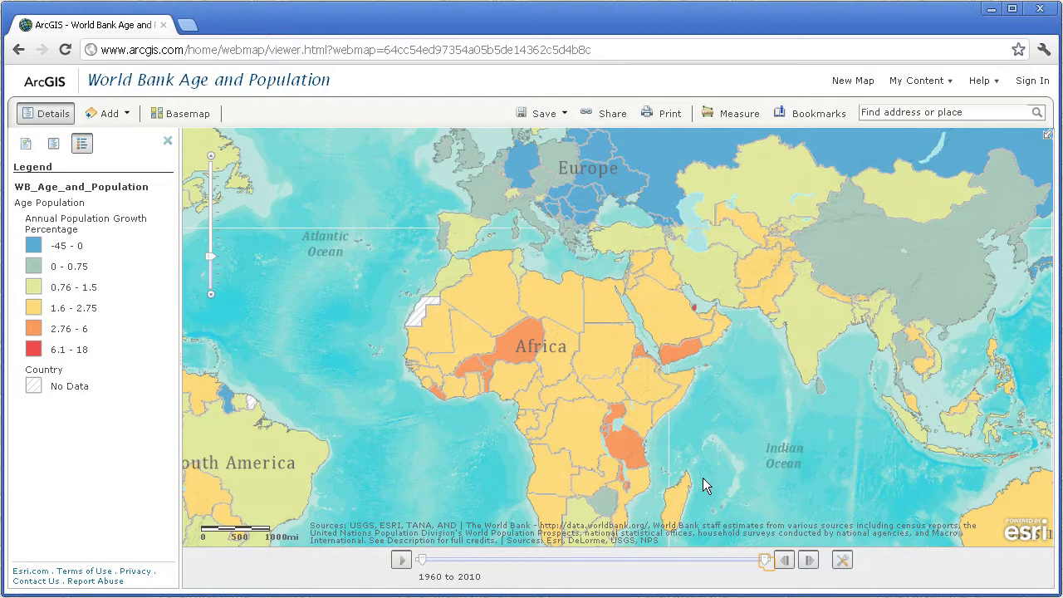
pyautogui.moveTo(664, 377); pyautogui.dragTo(756, 382)
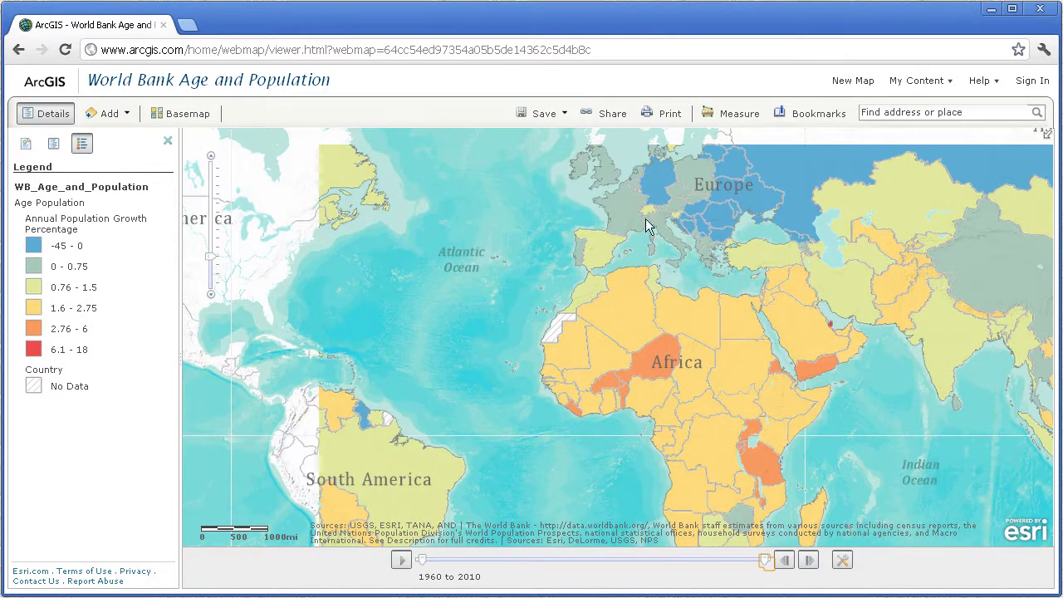
# Step through Germany's annual population growth records year by year from 1960, then close the pop-up.
pyautogui.click(649, 187)
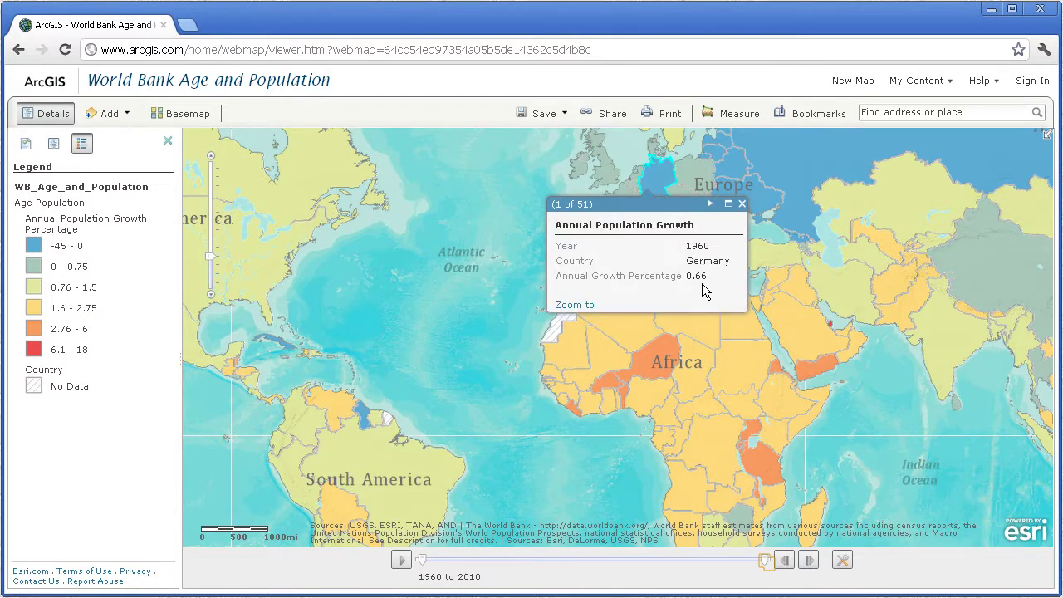
pyautogui.click(710, 205)
pyautogui.click(710, 205)
pyautogui.click(710, 205)
pyautogui.doubleClick(710, 206)
pyautogui.doubleClick(710, 205)
pyautogui.doubleClick(710, 205)
pyautogui.doubleClick(710, 206)
pyautogui.doubleClick(710, 205)
pyautogui.doubleClick(710, 205)
pyautogui.click(710, 205)
pyautogui.doubleClick(710, 205)
pyautogui.doubleClick(710, 205)
pyautogui.click(710, 205)
pyautogui.click(710, 205)
pyautogui.doubleClick(711, 205)
pyautogui.click(710, 205)
pyautogui.doubleClick(711, 205)
pyautogui.doubleClick(710, 205)
pyautogui.click(710, 205)
pyautogui.doubleClick(710, 205)
pyautogui.doubleClick(710, 206)
pyautogui.doubleClick(710, 205)
pyautogui.doubleClick(710, 205)
pyautogui.click(710, 206)
pyautogui.doubleClick(710, 205)
pyautogui.click(710, 205)
pyautogui.click(697, 205)
pyautogui.click(698, 205)
pyautogui.click(710, 206)
pyautogui.click(742, 205)
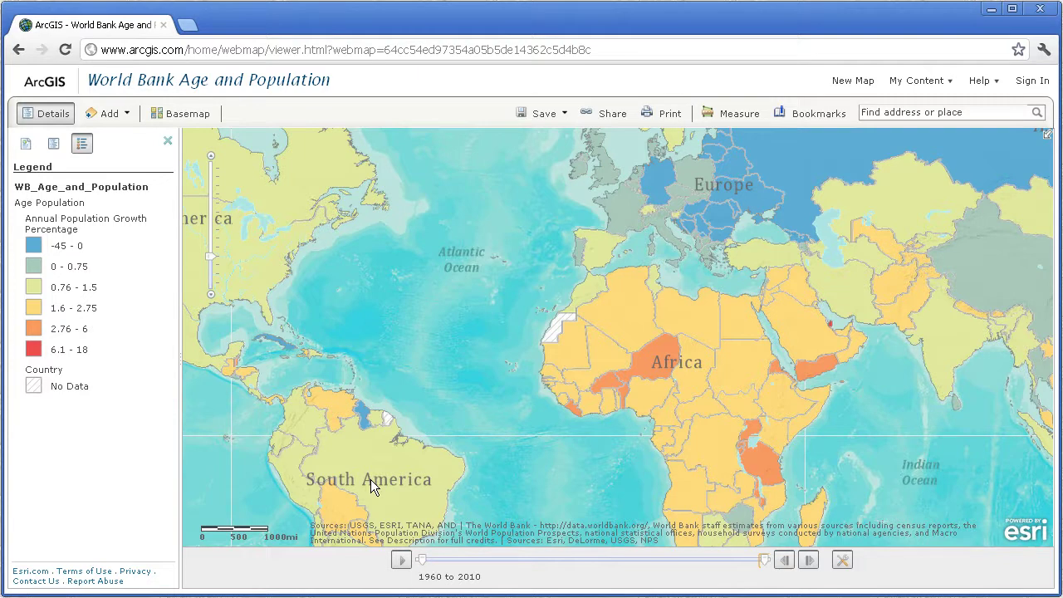
# Step through Brazil's annual population growth records year by year from 1960, then close the pop-up.
pyautogui.moveTo(367, 471); pyautogui.dragTo(368, 466)
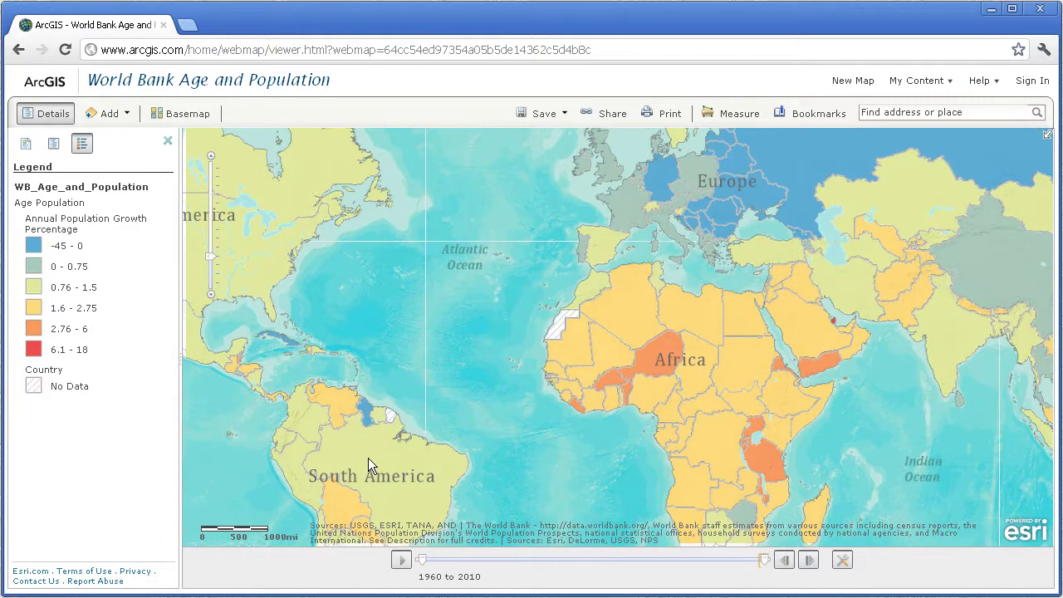
pyautogui.click(373, 463)
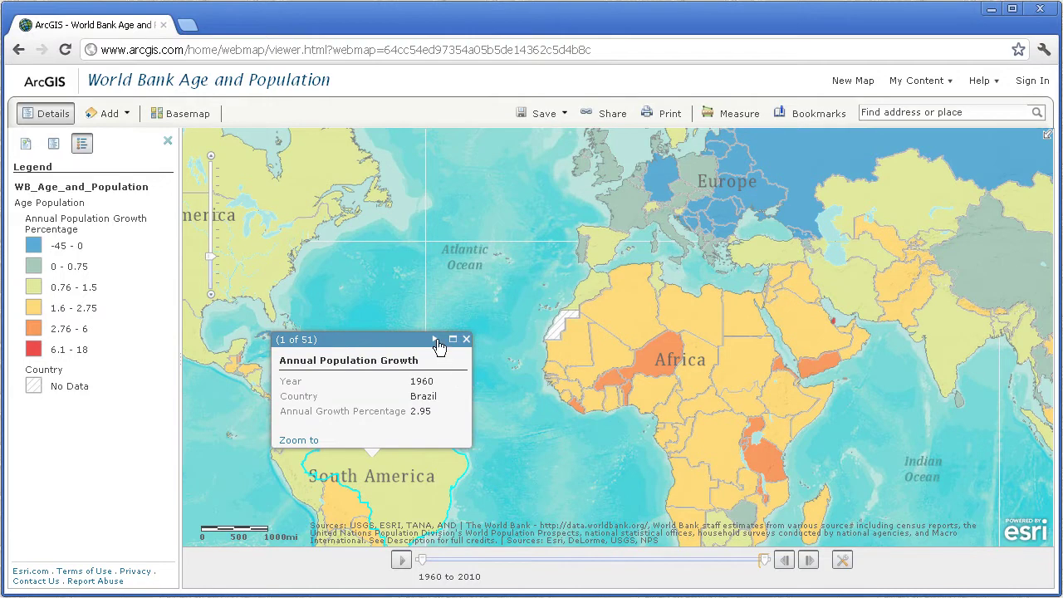
pyautogui.click(435, 341)
pyautogui.click(435, 341)
pyautogui.click(436, 341)
pyautogui.click(436, 341)
pyautogui.click(435, 340)
pyautogui.doubleClick(435, 340)
pyautogui.doubleClick(435, 341)
pyautogui.doubleClick(436, 340)
pyautogui.doubleClick(435, 341)
pyautogui.doubleClick(436, 340)
pyautogui.click(435, 340)
pyautogui.click(435, 340)
pyautogui.doubleClick(435, 341)
pyautogui.click(435, 341)
pyautogui.doubleClick(435, 340)
pyautogui.doubleClick(436, 340)
pyautogui.click(436, 340)
pyautogui.doubleClick(435, 341)
pyautogui.doubleClick(435, 340)
pyautogui.doubleClick(436, 340)
pyautogui.click(435, 341)
pyautogui.doubleClick(436, 340)
pyautogui.click(435, 341)
pyautogui.doubleClick(433, 342)
pyautogui.doubleClick(433, 342)
pyautogui.doubleClick(433, 341)
pyautogui.click(435, 340)
pyautogui.click(435, 341)
pyautogui.click(434, 340)
pyautogui.click(435, 340)
pyautogui.click(434, 340)
pyautogui.click(422, 341)
pyautogui.click(467, 341)
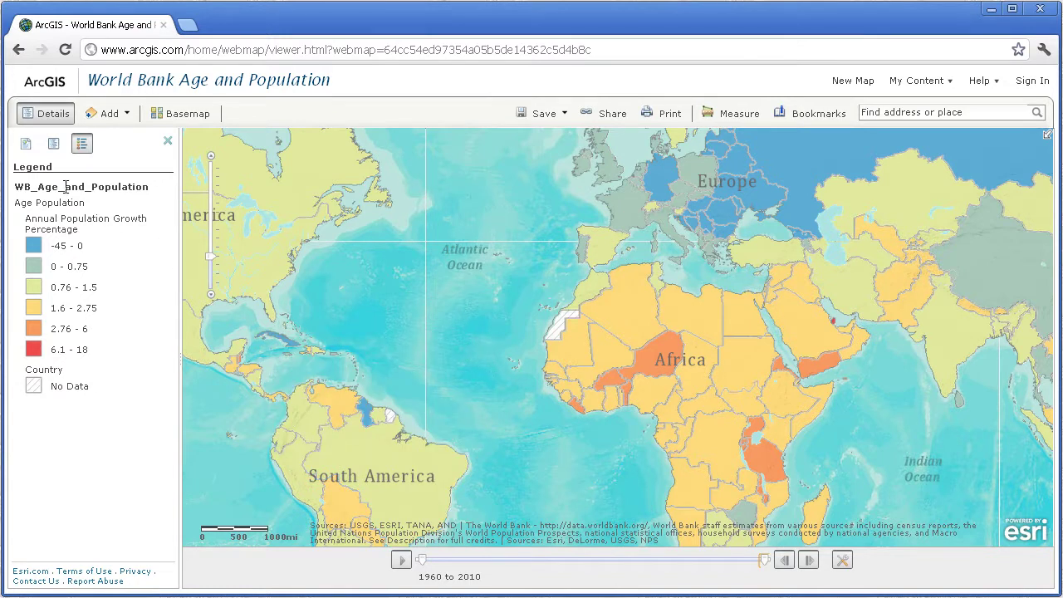
# Show the map contents and expand the Age Population group to list its sublayers.
pyautogui.click(53, 144)
pyautogui.click(77, 187)
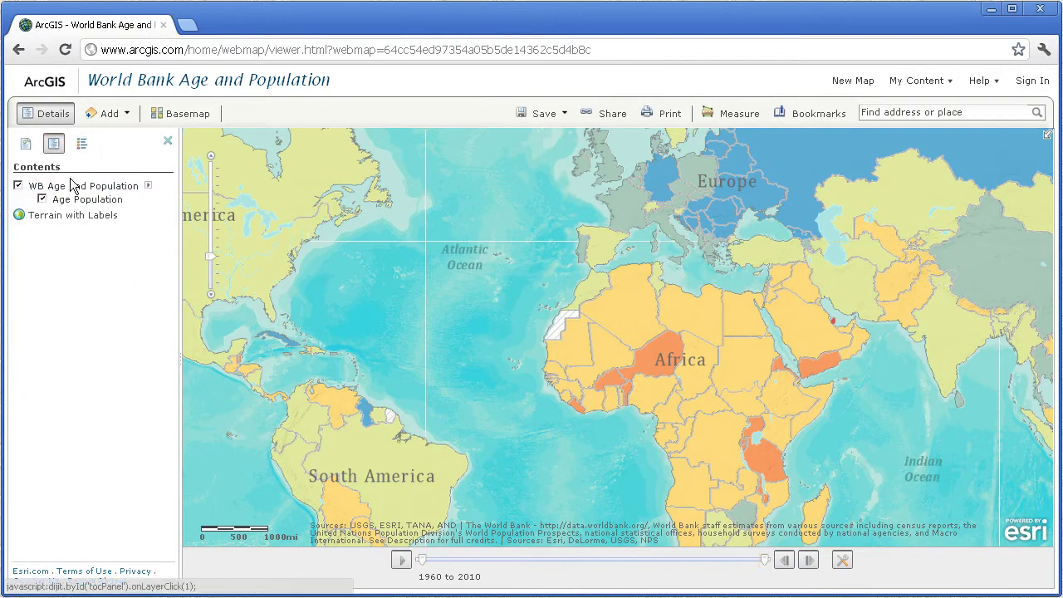
pyautogui.click(76, 199)
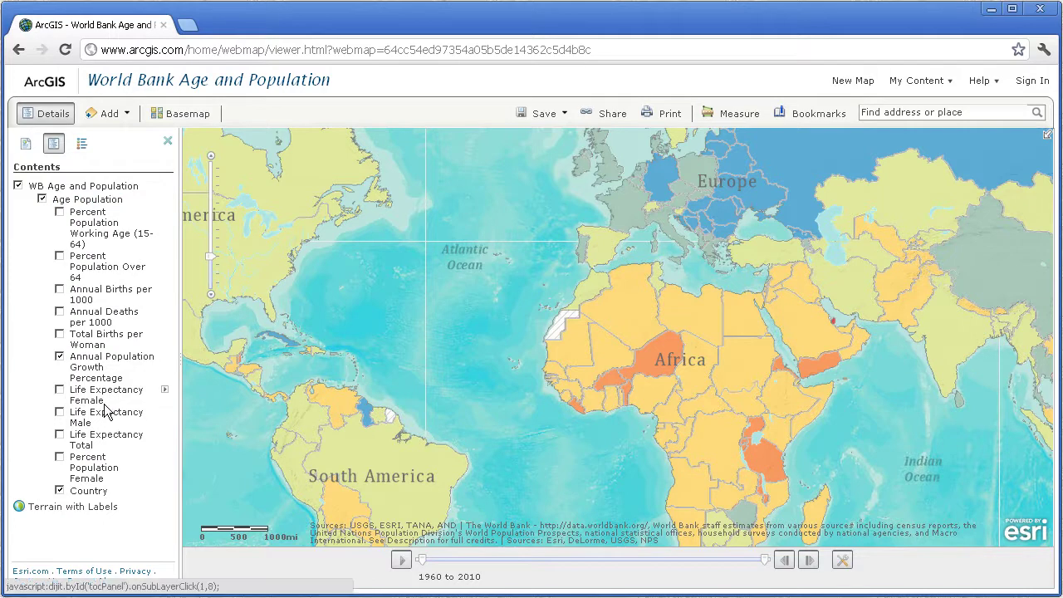
# Replace the Annual Population Growth Percentage sublayer with Annual Births per 1000 and show its legend.
pyautogui.click(60, 357)
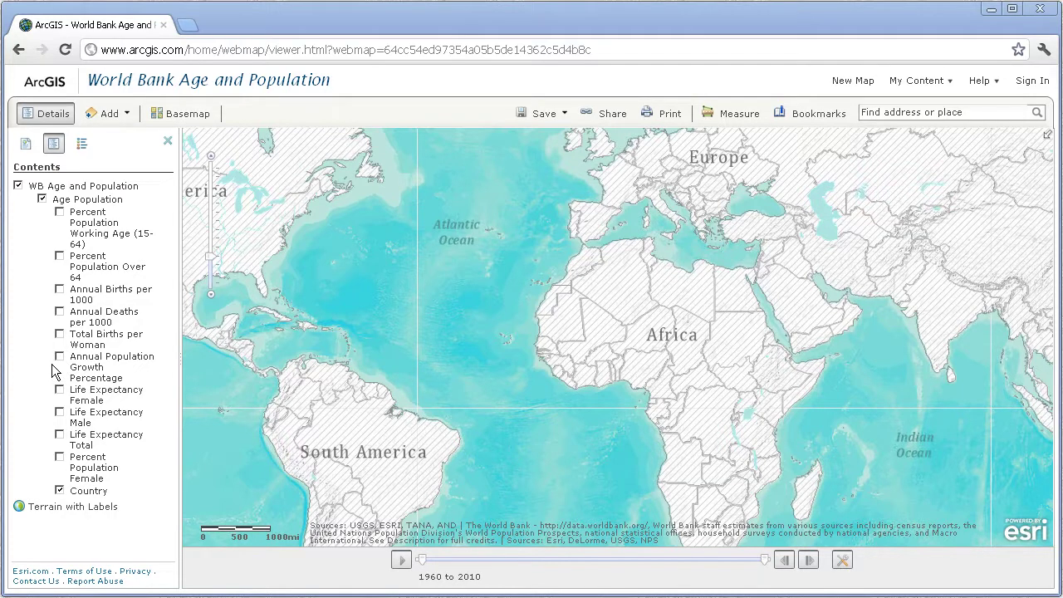
pyautogui.click(60, 290)
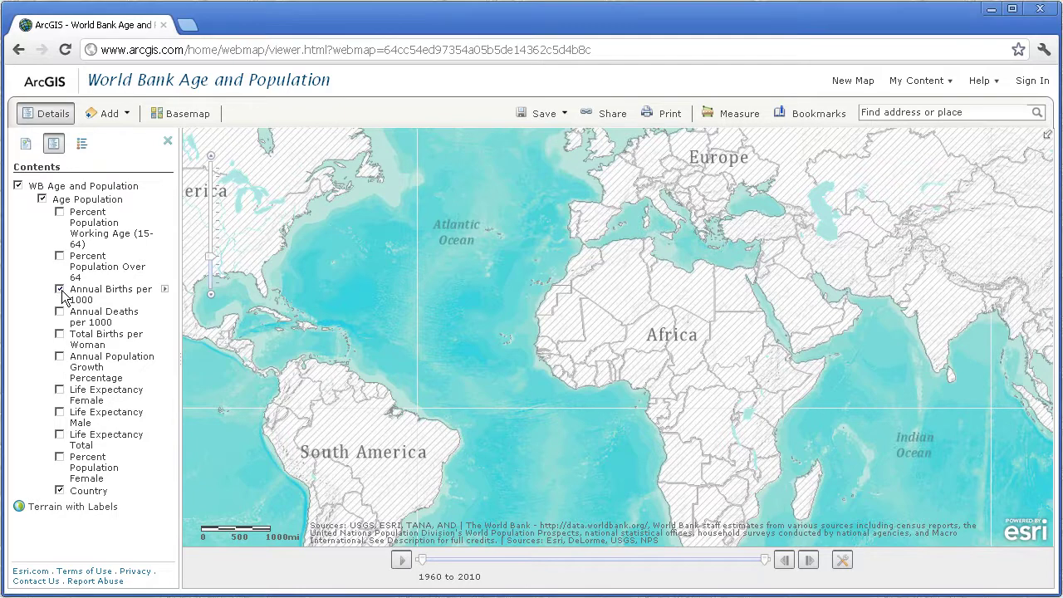
pyautogui.click(82, 146)
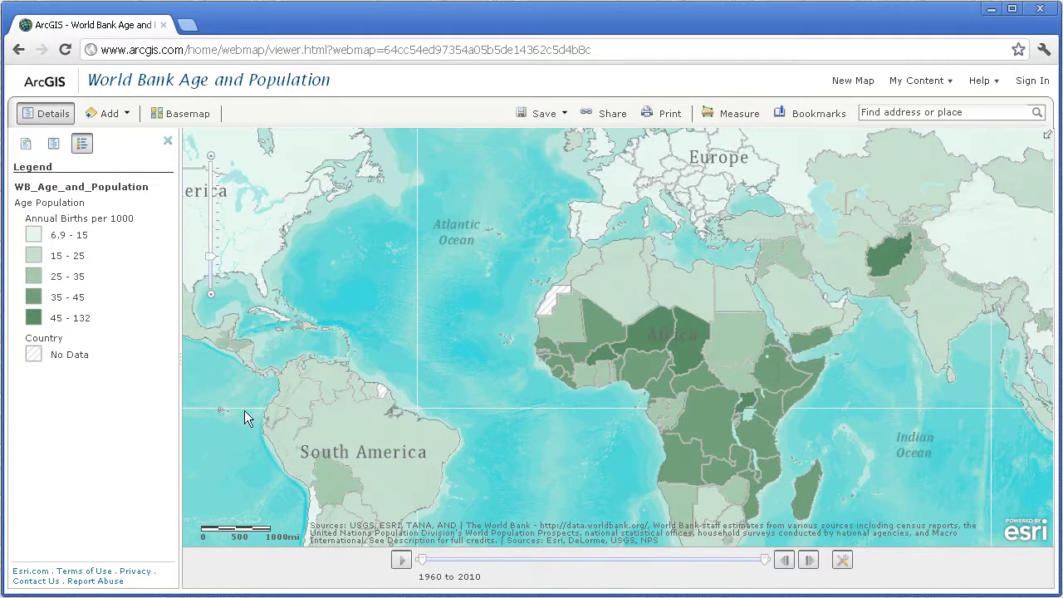
# Step through Niger's annual births per 1000 records year by year from 1960, then close the pop-up.
pyautogui.click(664, 343)
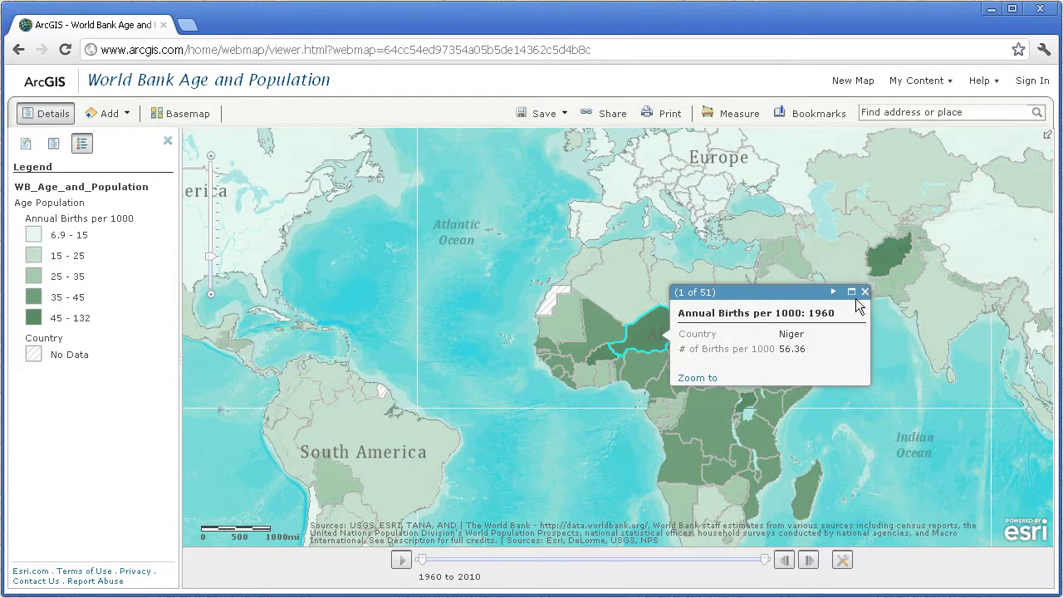
pyautogui.click(834, 292)
pyautogui.click(834, 292)
pyautogui.click(833, 292)
pyautogui.click(834, 292)
pyautogui.click(834, 292)
pyautogui.click(834, 293)
pyautogui.click(834, 293)
pyautogui.click(834, 292)
pyautogui.click(834, 292)
pyautogui.click(833, 293)
pyautogui.click(834, 293)
pyautogui.click(834, 293)
pyautogui.click(834, 292)
pyautogui.click(834, 292)
pyautogui.click(834, 292)
pyautogui.click(833, 292)
pyautogui.click(834, 292)
pyautogui.click(834, 292)
pyautogui.click(834, 292)
pyautogui.click(834, 292)
pyautogui.click(833, 292)
pyautogui.click(834, 292)
pyautogui.click(834, 292)
pyautogui.click(833, 292)
pyautogui.click(834, 292)
pyautogui.click(834, 292)
pyautogui.click(834, 293)
pyautogui.click(834, 292)
pyautogui.click(833, 292)
pyautogui.click(834, 292)
pyautogui.click(834, 292)
pyautogui.click(834, 293)
pyautogui.click(834, 293)
pyautogui.click(834, 292)
pyautogui.click(834, 293)
pyautogui.click(834, 293)
pyautogui.click(834, 292)
pyautogui.click(834, 292)
pyautogui.click(834, 292)
pyautogui.click(834, 293)
pyautogui.click(833, 292)
pyautogui.click(834, 292)
pyautogui.click(834, 292)
pyautogui.click(865, 291)
# Step through Germany's annual births per 1000 records year by year from 1960, finish on 2008, and close the pop-up.
pyautogui.click(647, 160)
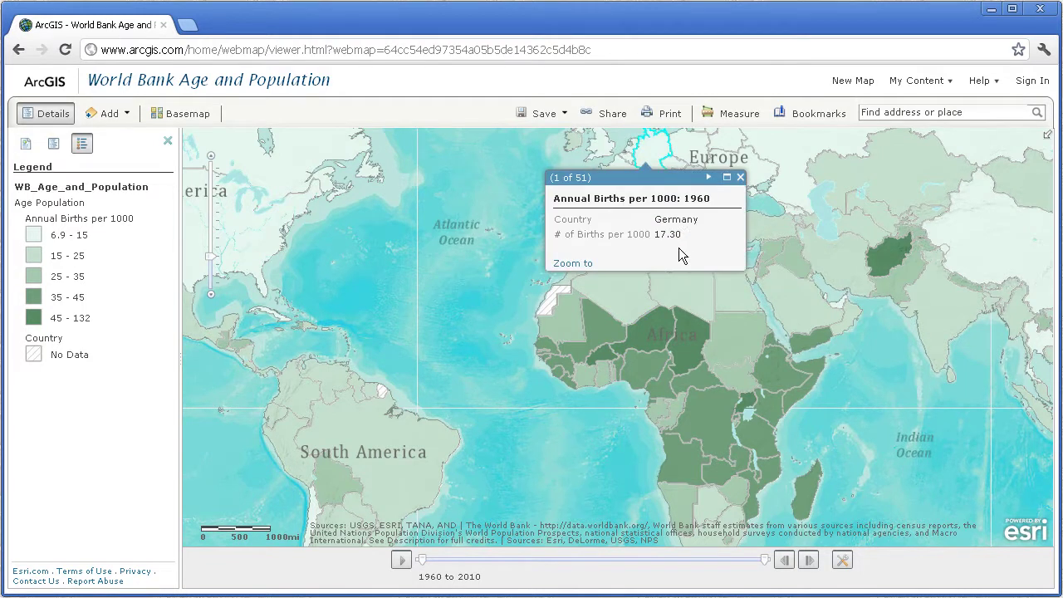
pyautogui.click(708, 177)
pyautogui.click(708, 178)
pyautogui.click(709, 177)
pyautogui.click(708, 178)
pyautogui.click(709, 177)
pyautogui.click(709, 178)
pyautogui.click(708, 177)
pyautogui.click(709, 177)
pyautogui.click(709, 178)
pyautogui.click(709, 178)
pyautogui.click(709, 178)
pyautogui.click(708, 177)
pyautogui.click(709, 178)
pyautogui.click(708, 177)
pyautogui.click(708, 178)
pyautogui.click(708, 178)
pyautogui.click(708, 178)
pyautogui.click(709, 177)
pyautogui.click(709, 178)
pyautogui.click(708, 178)
pyautogui.click(708, 178)
pyautogui.click(709, 178)
pyautogui.click(709, 178)
pyautogui.click(708, 177)
pyautogui.click(709, 178)
pyautogui.click(708, 178)
pyautogui.click(708, 178)
pyautogui.click(708, 178)
pyautogui.click(709, 177)
pyautogui.click(708, 178)
pyautogui.click(709, 178)
pyautogui.click(709, 177)
pyautogui.click(708, 178)
pyautogui.click(708, 178)
pyautogui.click(708, 178)
pyautogui.click(708, 177)
pyautogui.click(708, 178)
pyautogui.click(708, 178)
pyautogui.click(708, 178)
pyautogui.click(696, 179)
pyautogui.click(697, 179)
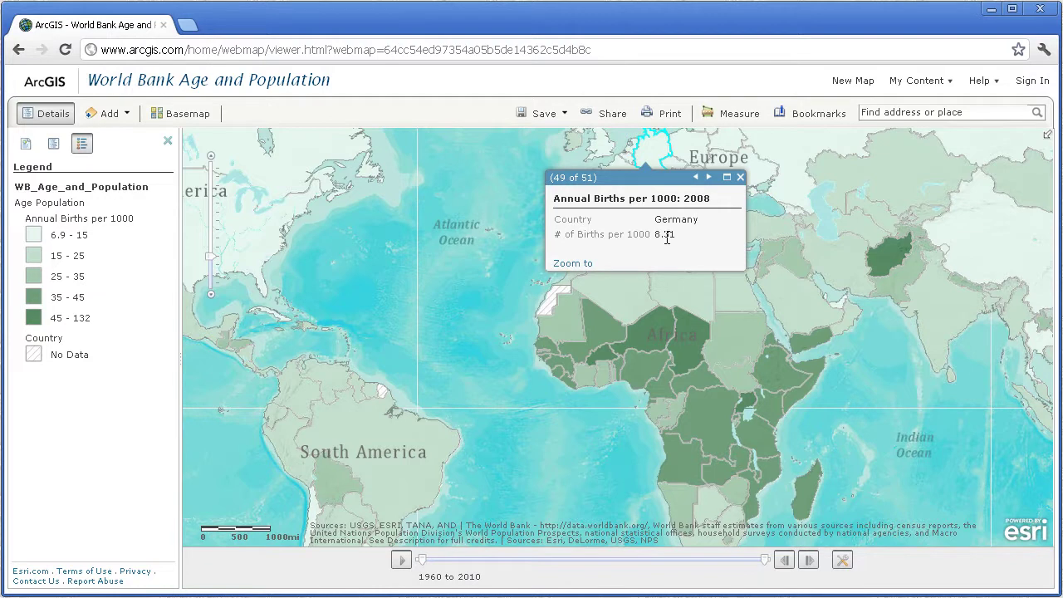
pyautogui.click(740, 180)
# Step through Brazil's annual births per 1000 records year by year from 1960, then close the pop-up.
pyautogui.moveTo(426, 456); pyautogui.dragTo(426, 450)
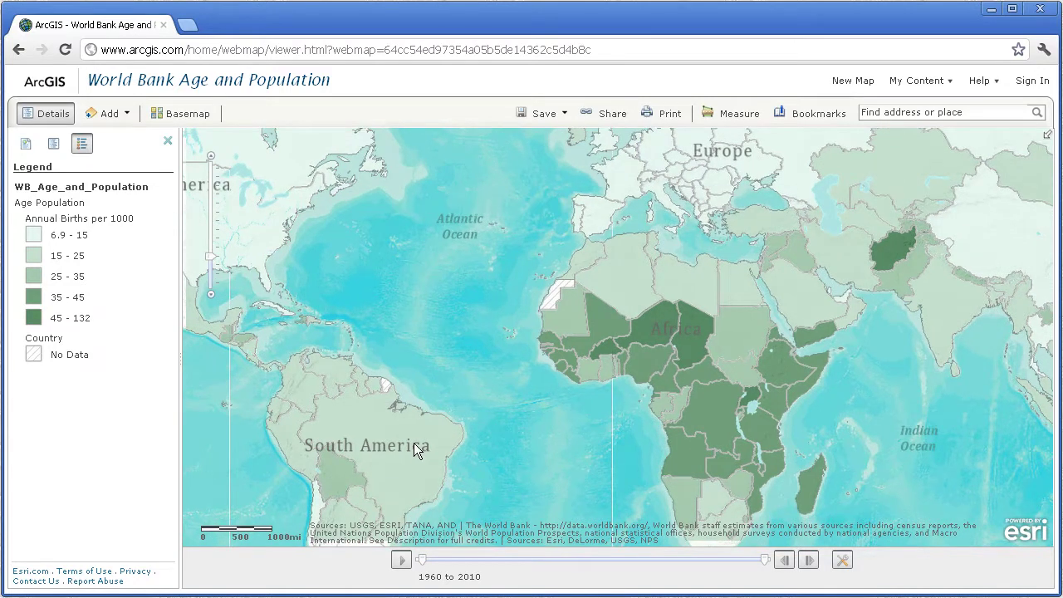
pyautogui.click(414, 443)
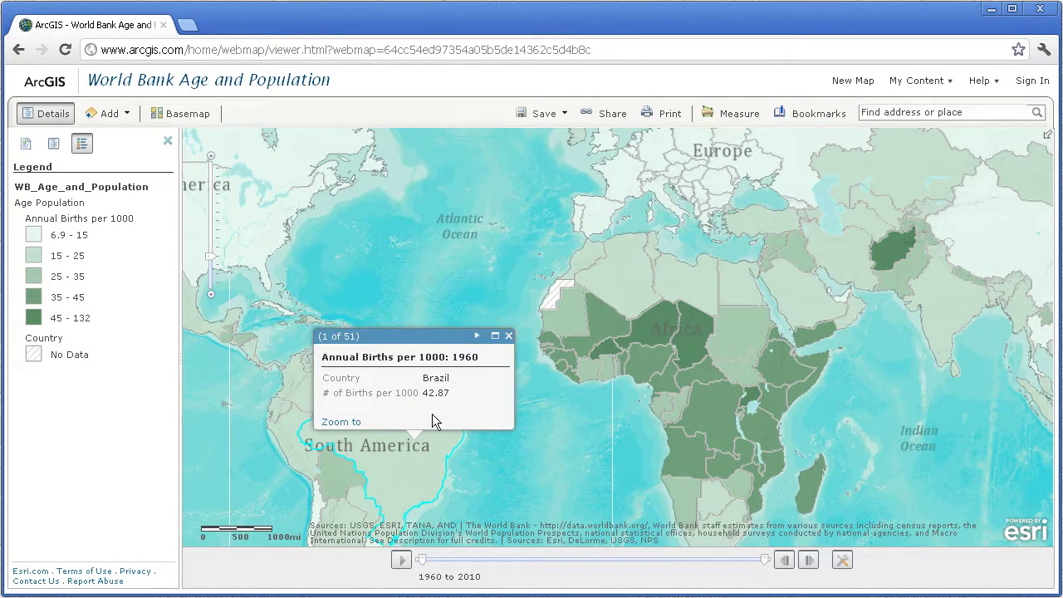
pyautogui.click(477, 335)
pyautogui.click(477, 335)
pyautogui.click(476, 335)
pyautogui.click(476, 336)
pyautogui.click(477, 335)
pyautogui.click(477, 336)
pyautogui.click(477, 335)
pyautogui.click(477, 336)
pyautogui.click(477, 336)
pyautogui.click(477, 336)
pyautogui.click(477, 336)
pyautogui.click(477, 336)
pyautogui.click(477, 335)
pyautogui.click(477, 336)
pyautogui.click(477, 336)
pyautogui.click(477, 335)
pyautogui.click(477, 335)
pyautogui.click(477, 335)
pyautogui.click(477, 336)
pyautogui.click(476, 336)
pyautogui.click(476, 335)
pyautogui.click(477, 336)
pyautogui.click(477, 337)
pyautogui.click(477, 337)
pyautogui.click(477, 337)
pyautogui.click(477, 337)
pyautogui.click(477, 337)
pyautogui.click(477, 337)
pyautogui.click(478, 338)
pyautogui.click(478, 337)
pyautogui.click(478, 337)
pyautogui.click(477, 337)
pyautogui.click(477, 337)
pyautogui.click(478, 337)
pyautogui.click(478, 337)
pyautogui.click(478, 337)
pyautogui.click(478, 338)
pyautogui.click(477, 337)
pyautogui.click(478, 337)
pyautogui.click(478, 338)
pyautogui.click(478, 337)
pyautogui.click(477, 337)
pyautogui.click(478, 337)
pyautogui.click(478, 337)
pyautogui.click(477, 337)
pyautogui.click(477, 337)
pyautogui.click(477, 337)
pyautogui.click(478, 337)
pyautogui.click(478, 338)
pyautogui.click(466, 336)
pyautogui.click(466, 336)
pyautogui.click(509, 336)
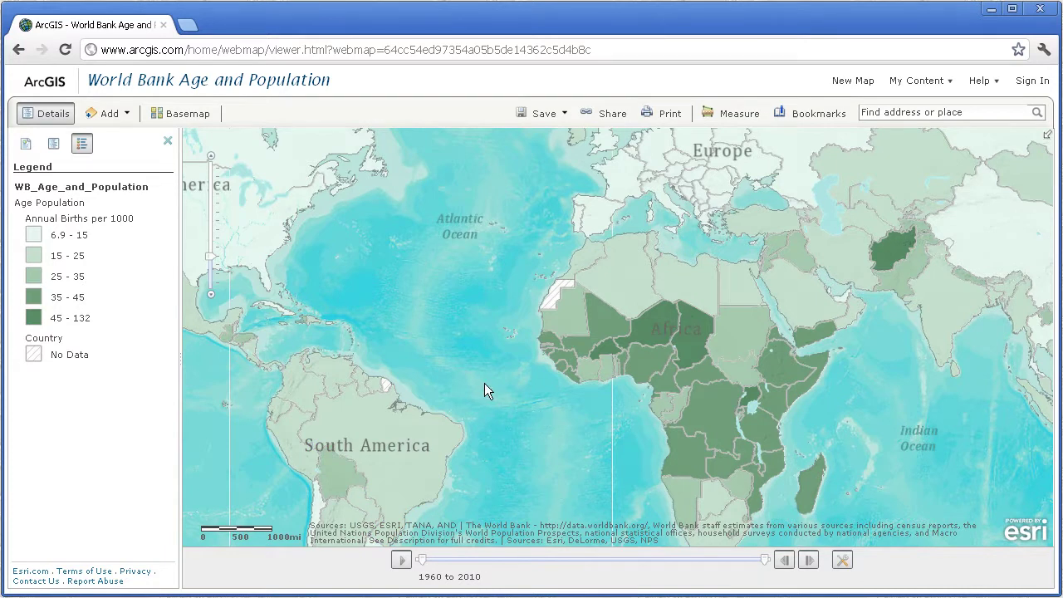
# Replace the Annual Births per 1000 sublayer with Life Expectancy Total and show its legend.
pyautogui.click(53, 143)
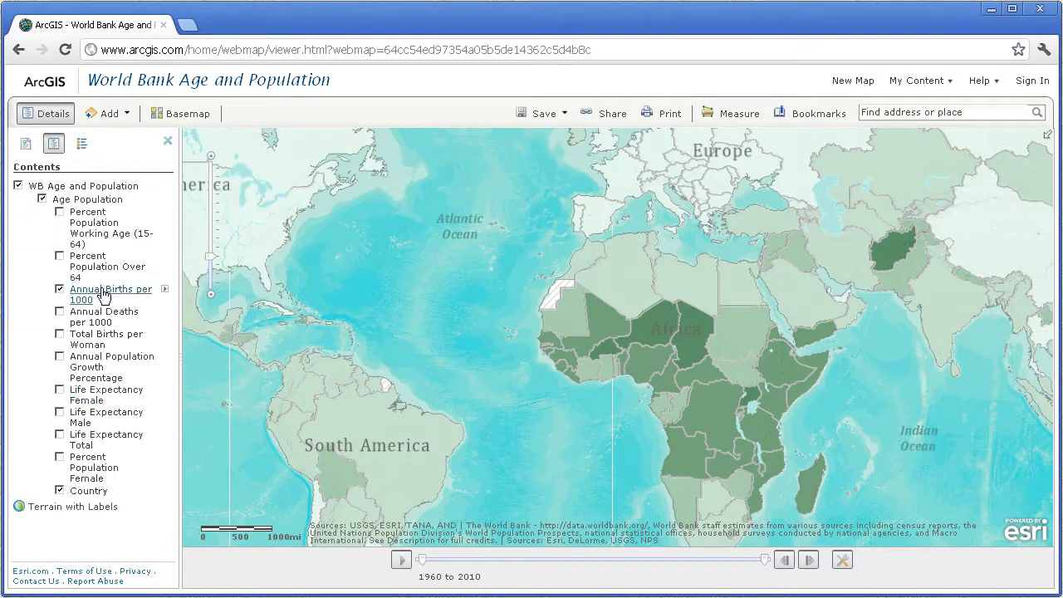
pyautogui.click(61, 290)
pyautogui.click(60, 435)
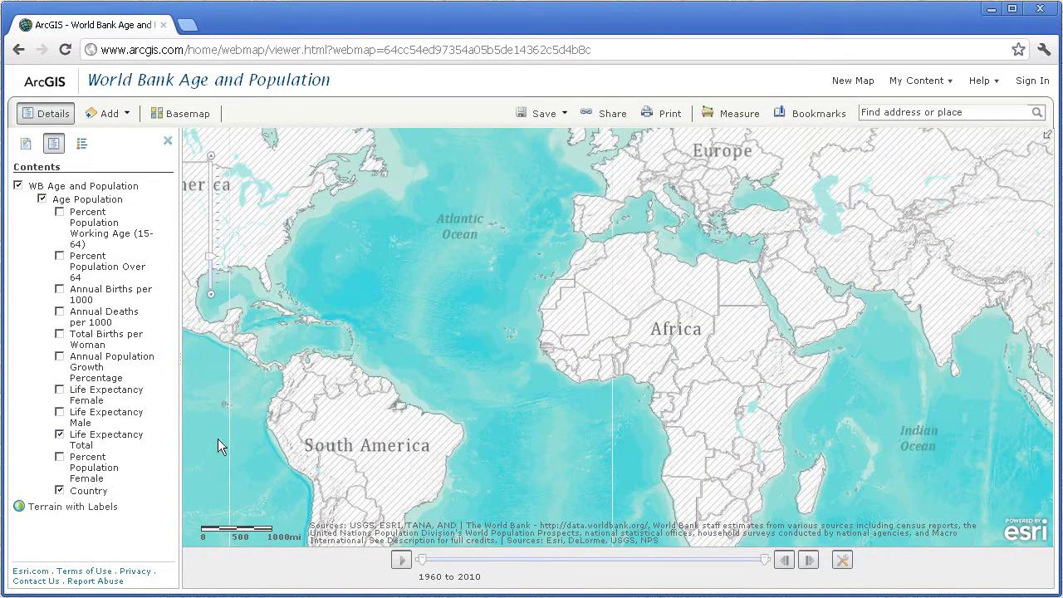
pyautogui.click(82, 143)
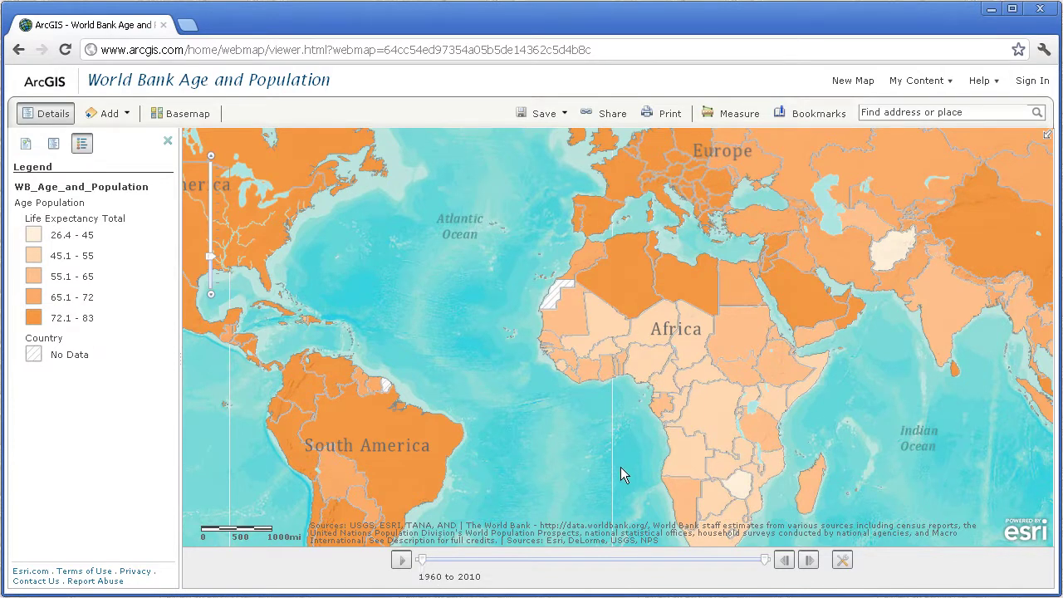
# Step through Germany's total life expectancy records year by year from 1960, then close the pop-up.
pyautogui.click(651, 149)
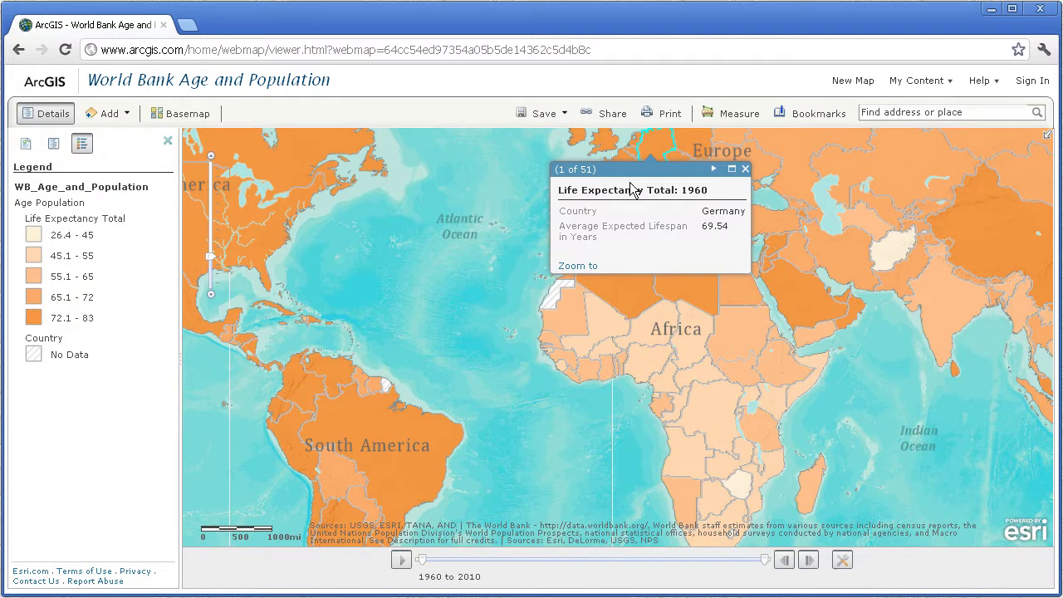
pyautogui.click(712, 171)
pyautogui.click(713, 170)
pyautogui.click(713, 170)
pyautogui.click(714, 171)
pyautogui.tripleClick(713, 170)
pyautogui.doubleClick(713, 170)
pyautogui.tripleClick(713, 171)
pyautogui.doubleClick(713, 170)
pyautogui.tripleClick(713, 170)
pyautogui.tripleClick(713, 170)
pyautogui.tripleClick(713, 171)
pyautogui.tripleClick(713, 170)
pyautogui.tripleClick(714, 171)
pyautogui.tripleClick(714, 171)
pyautogui.tripleClick(714, 171)
pyautogui.tripleClick(714, 171)
pyautogui.tripleClick(715, 171)
pyautogui.click(745, 170)
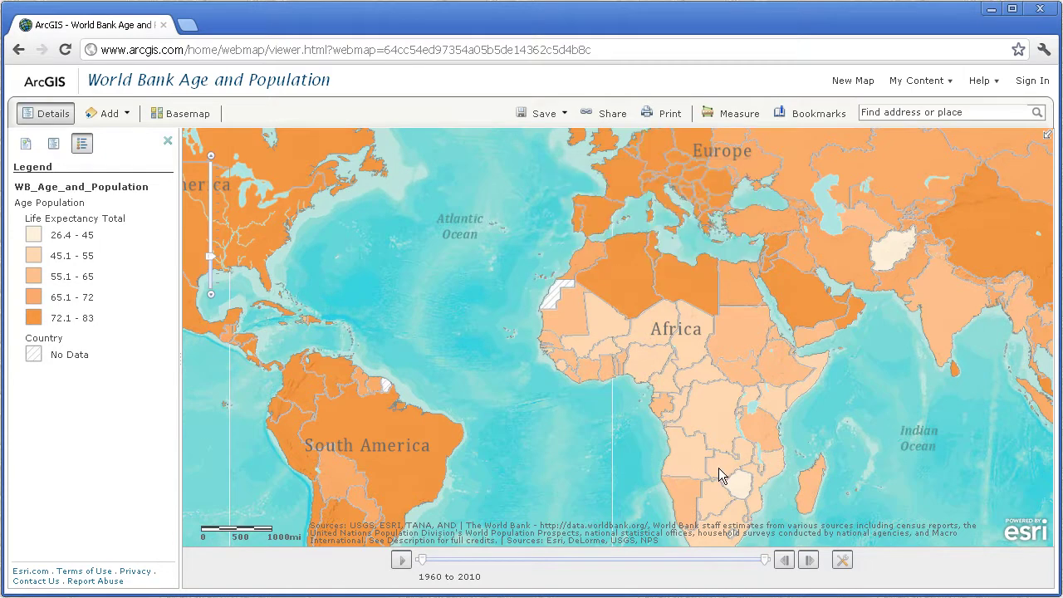
# Step through Zambia's total life expectancy records year by year from 1960, then close the pop-up.
pyautogui.click(719, 475)
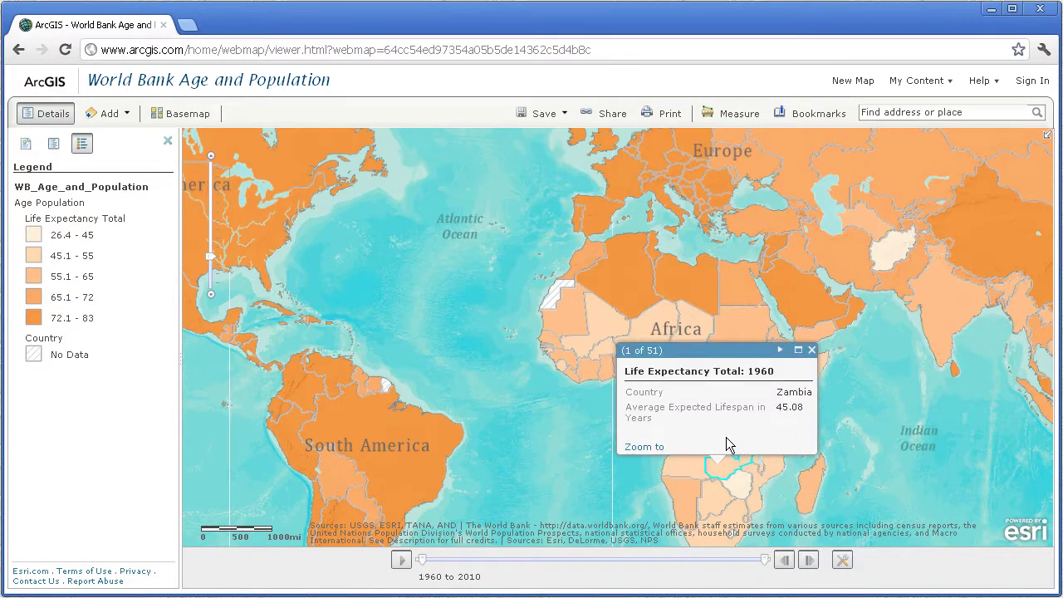
pyautogui.click(780, 352)
pyautogui.click(780, 353)
pyautogui.click(780, 353)
pyautogui.click(780, 352)
pyautogui.click(780, 352)
pyautogui.click(780, 352)
pyautogui.click(779, 352)
pyautogui.click(780, 352)
pyautogui.click(779, 352)
pyautogui.click(780, 352)
pyautogui.click(780, 352)
pyautogui.click(780, 353)
pyautogui.click(780, 352)
pyautogui.click(780, 352)
pyautogui.doubleClick(780, 352)
pyautogui.doubleClick(780, 352)
pyautogui.tripleClick(780, 352)
pyautogui.tripleClick(780, 352)
pyautogui.tripleClick(779, 352)
pyautogui.tripleClick(780, 352)
pyautogui.tripleClick(780, 352)
pyautogui.click(780, 352)
pyautogui.tripleClick(780, 352)
pyautogui.doubleClick(780, 352)
pyautogui.tripleClick(780, 353)
pyautogui.doubleClick(779, 352)
pyautogui.click(780, 352)
pyautogui.click(780, 353)
pyautogui.click(767, 351)
pyautogui.click(813, 352)
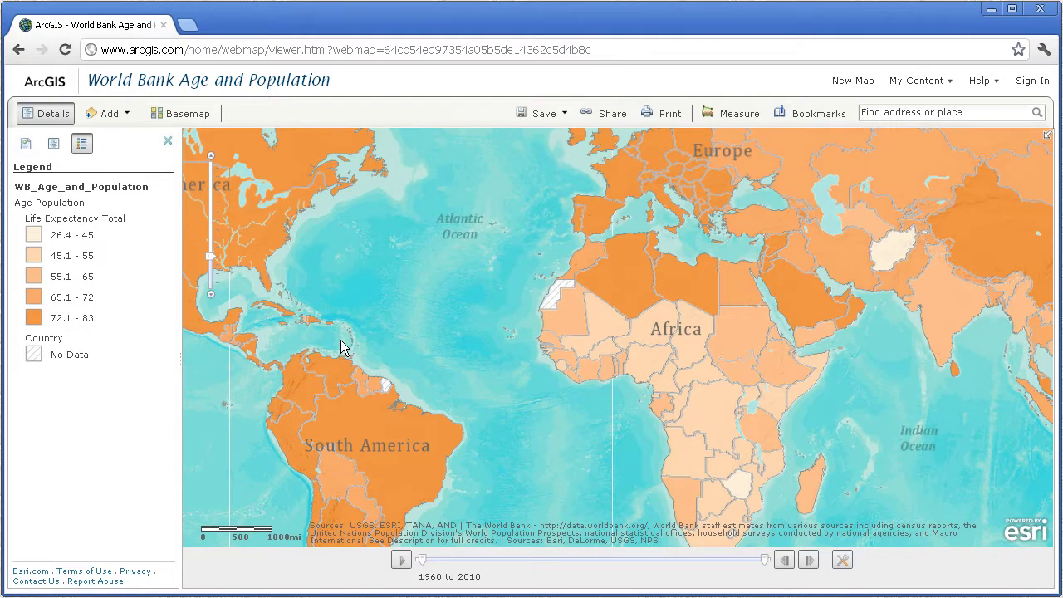
# Show the map contents, play the 1960 to 2010 time animation, and look over life expectancy across Asia, Europe, Africa and the Americas.
pyautogui.click(53, 143)
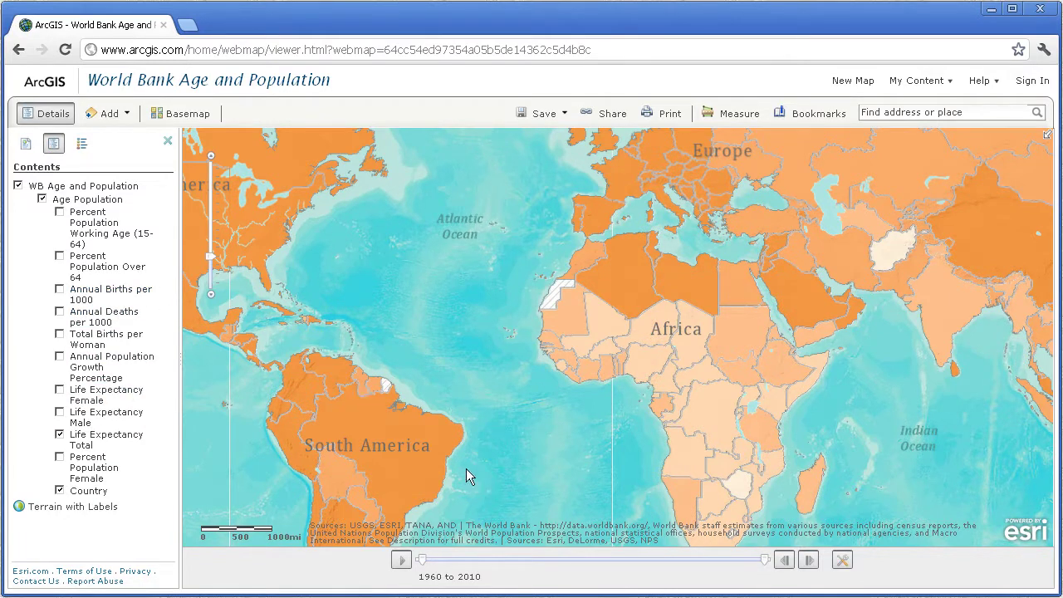
pyautogui.click(401, 560)
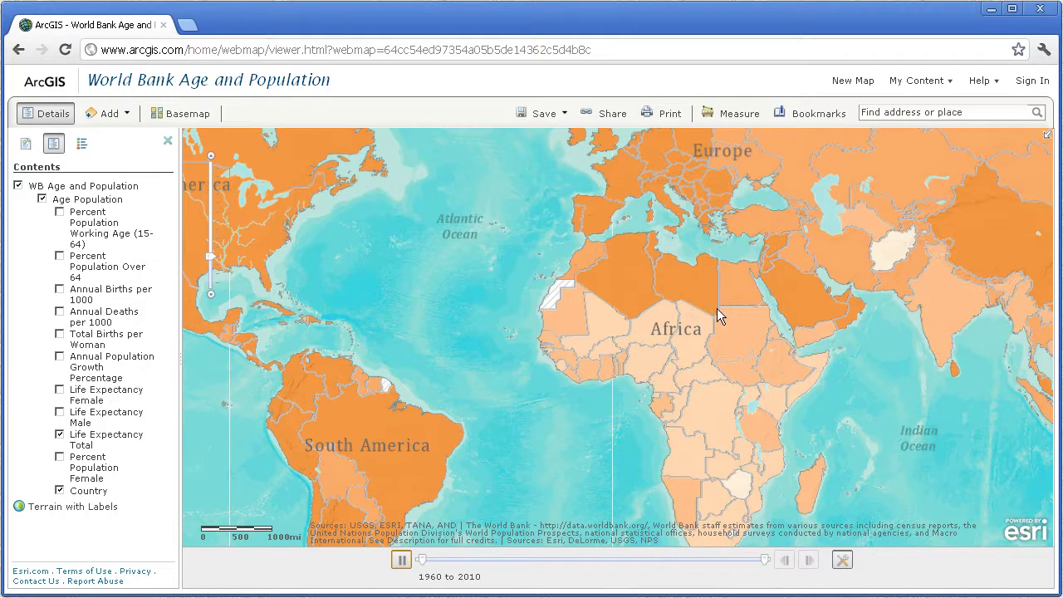
pyautogui.moveTo(715, 311); pyautogui.dragTo(617, 374)
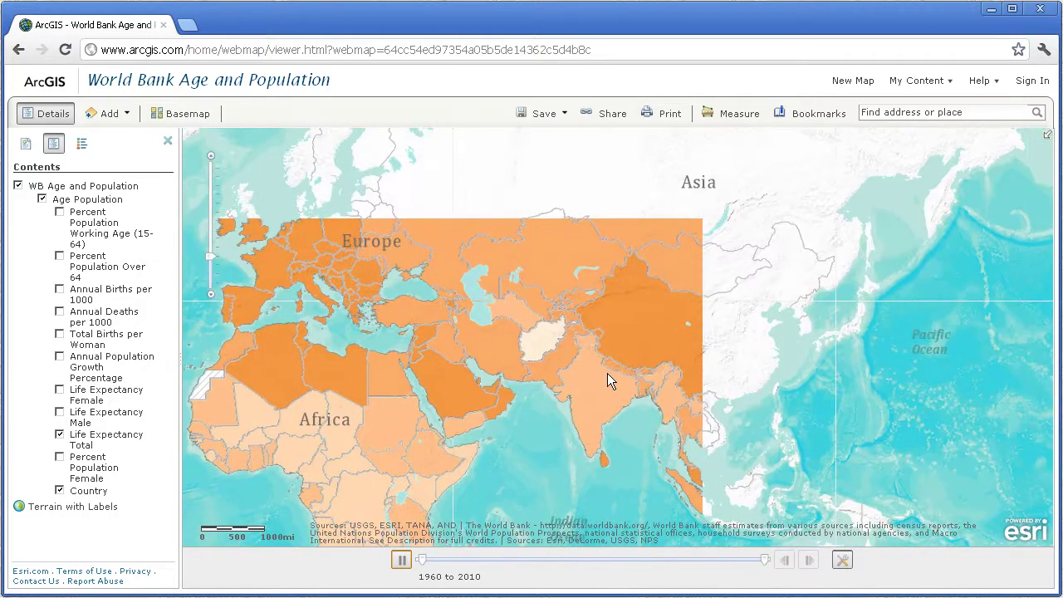
pyautogui.press('Left')
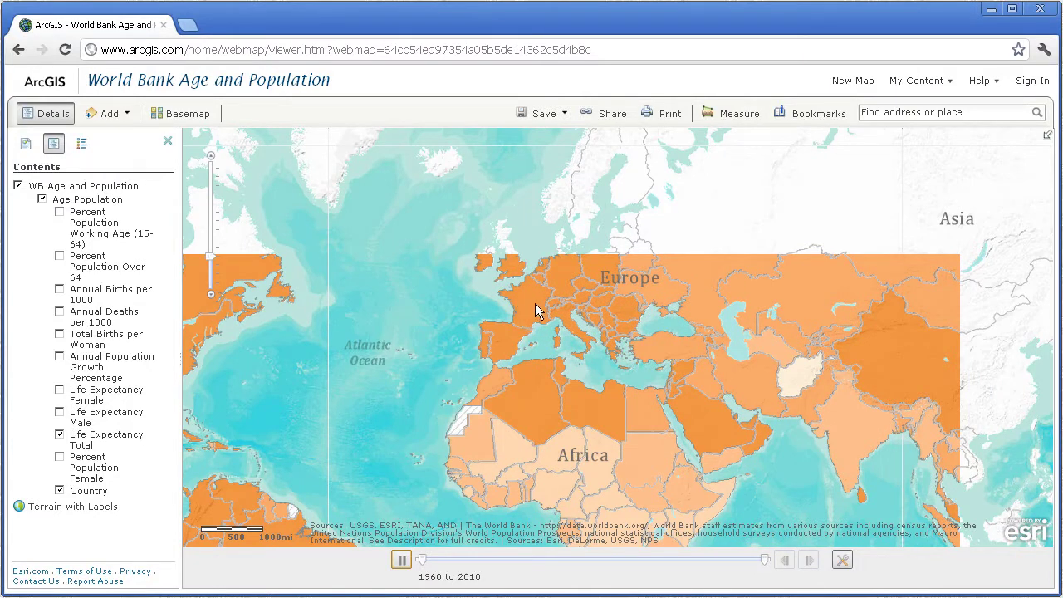
pyautogui.moveTo(253, 331); pyautogui.dragTo(617, 310)
pyautogui.moveTo(696, 395); pyautogui.dragTo(647, 312)
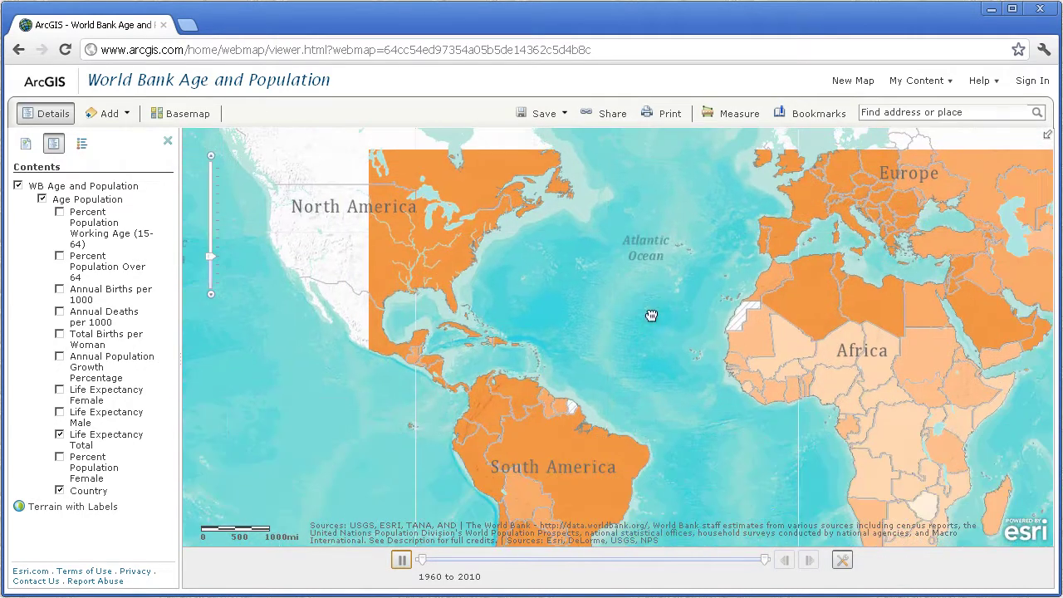